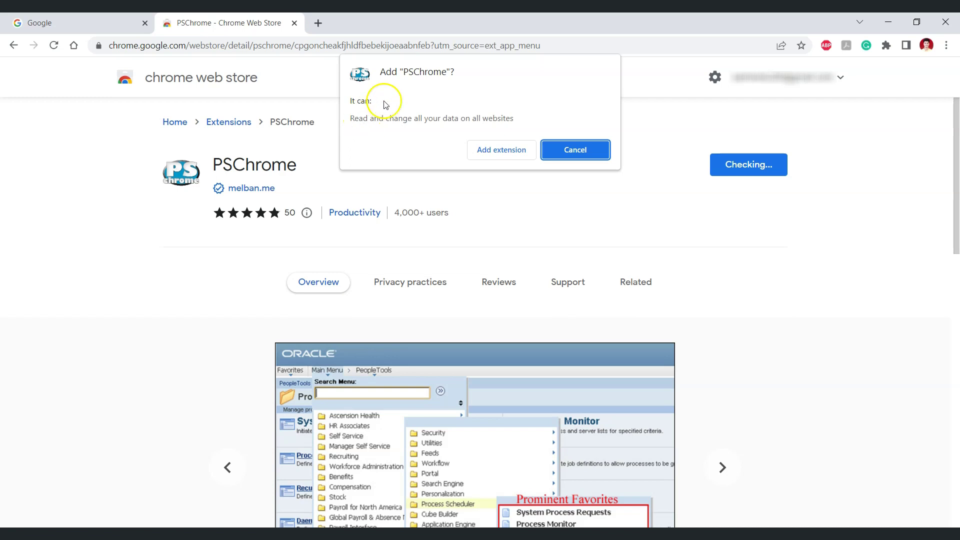
Add the PSChrome extension to the browser and find it in the list of installed extensions
{"action": "left_click", "coordinate": [510, 151]}
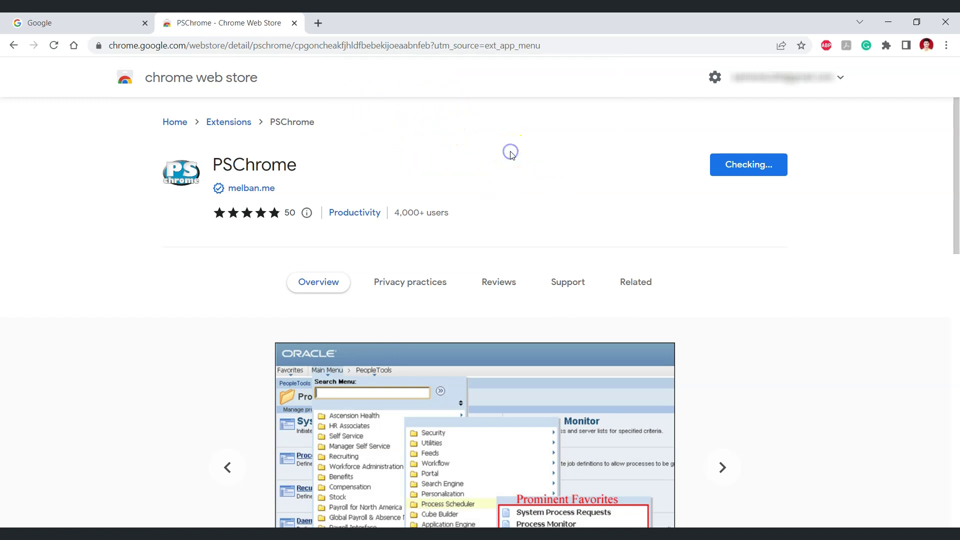
{"action": "left_click", "coordinate": [653, 109]}
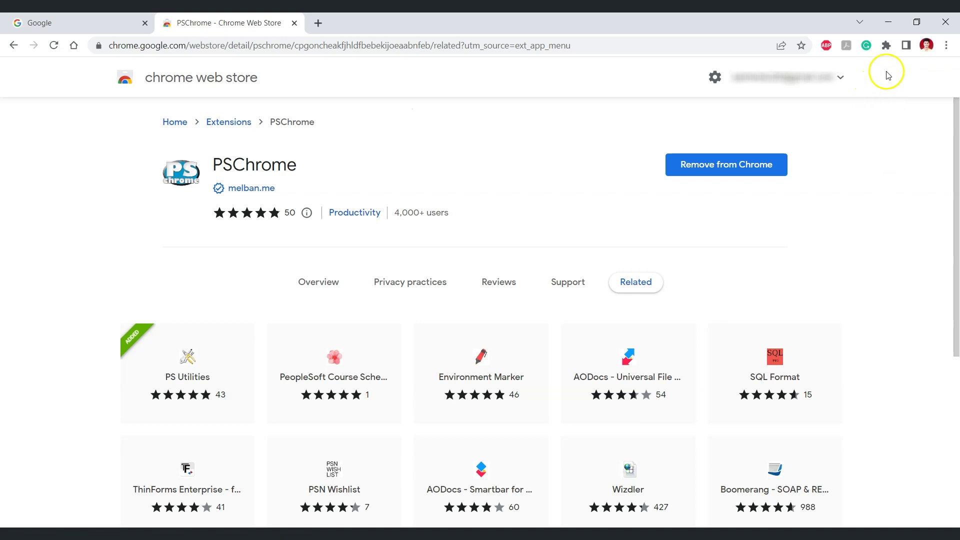
{"action": "left_click", "coordinate": [886, 46]}
{"action": "left_click_drag", "start_coordinate": [886, 133], "coordinate": [885, 208]}
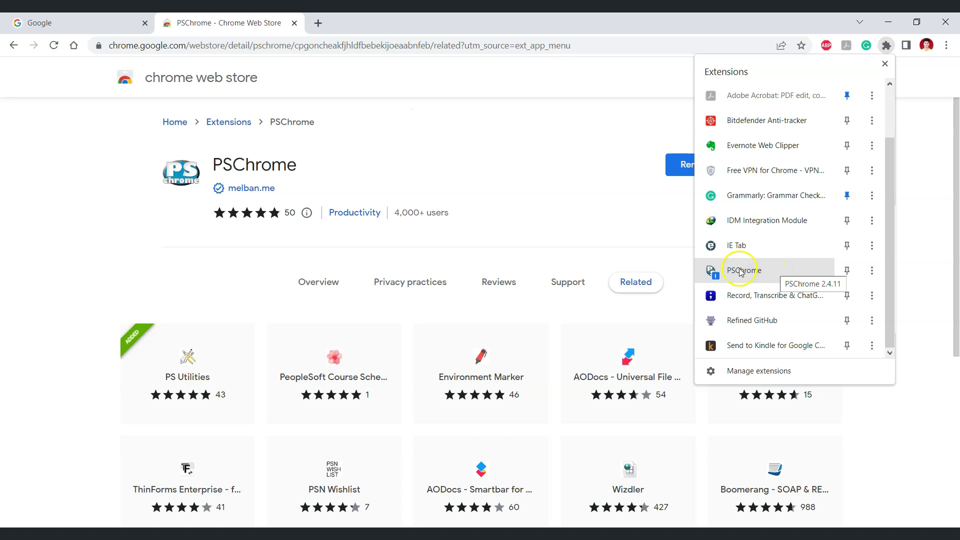
{"action": "left_click", "coordinate": [772, 278]}
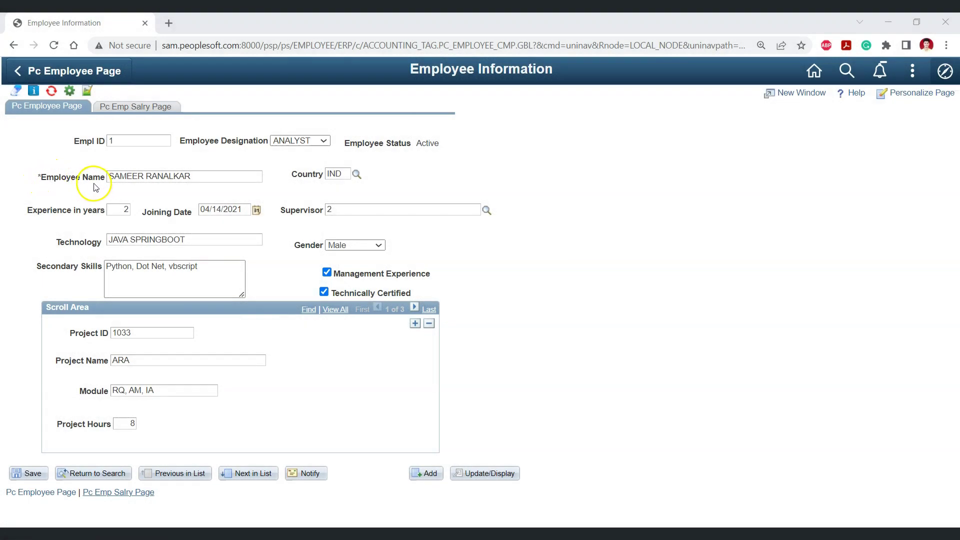
Display the employee page's system information and copy the page definition name PC_EMPLOYEE_PAGE
{"action": "left_click", "coordinate": [642, 333]}
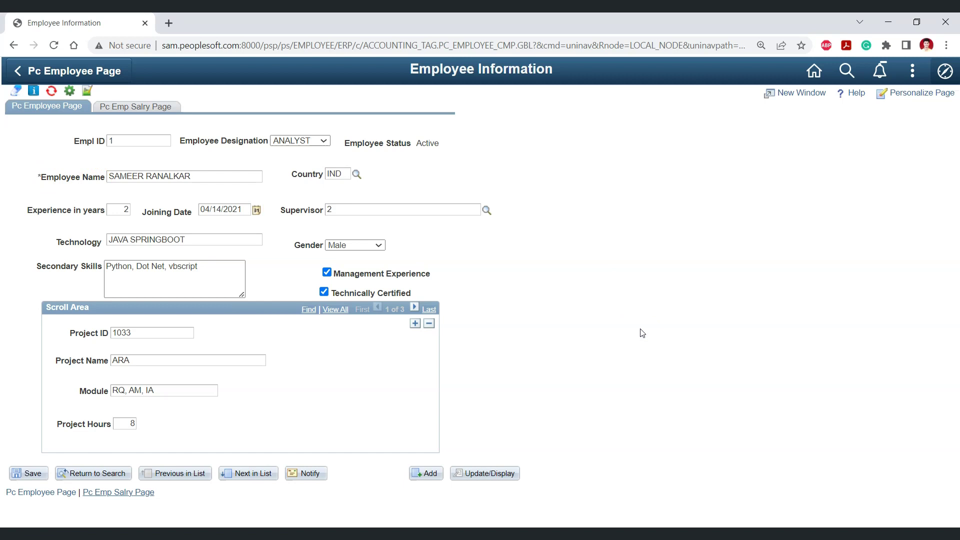
{"action": "key", "text": "ctrl+j"}
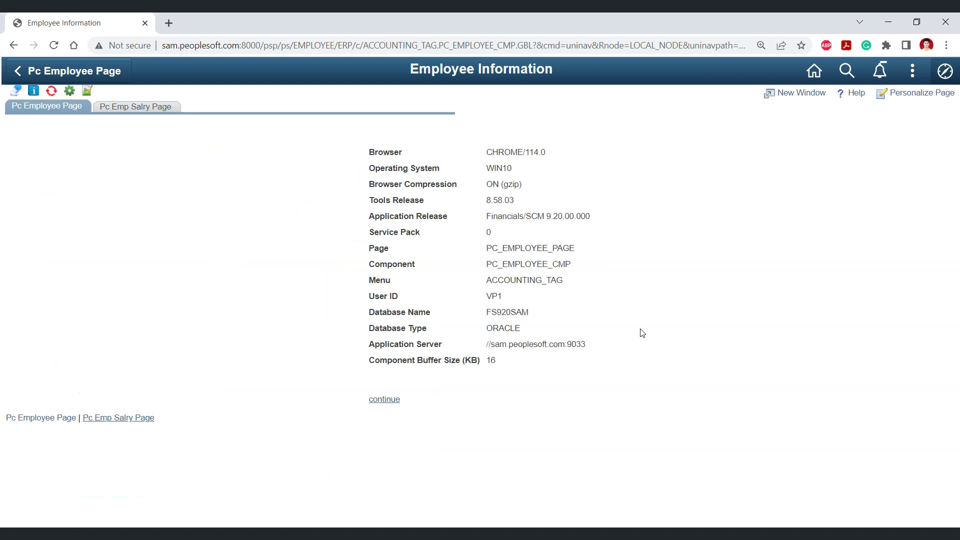
{"action": "double_click", "coordinate": [552, 249]}
{"action": "key", "text": "ctrl+c"}
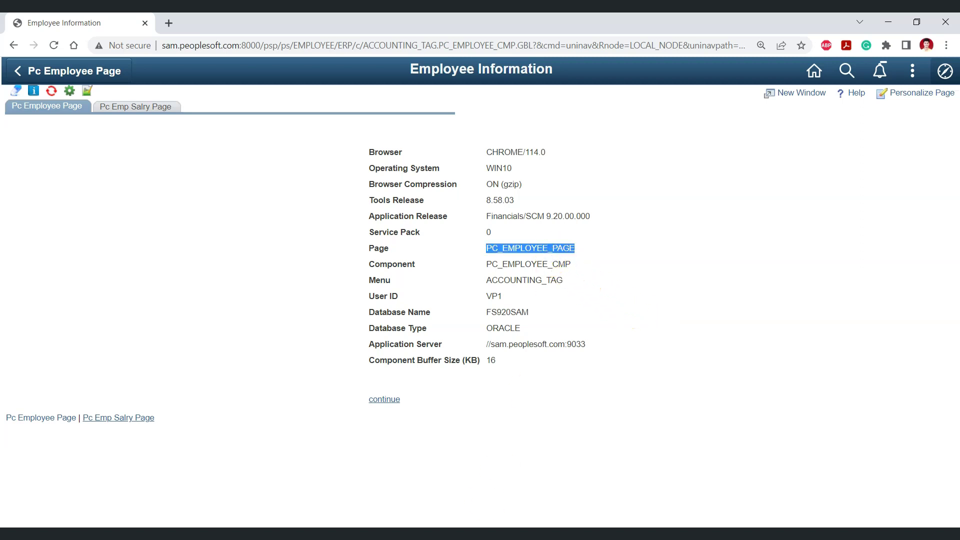
Switch to Application Designer and open the page definition PC_EMPLOYEE_PAGE
{"action": "key", "text": "alt+Tab"}
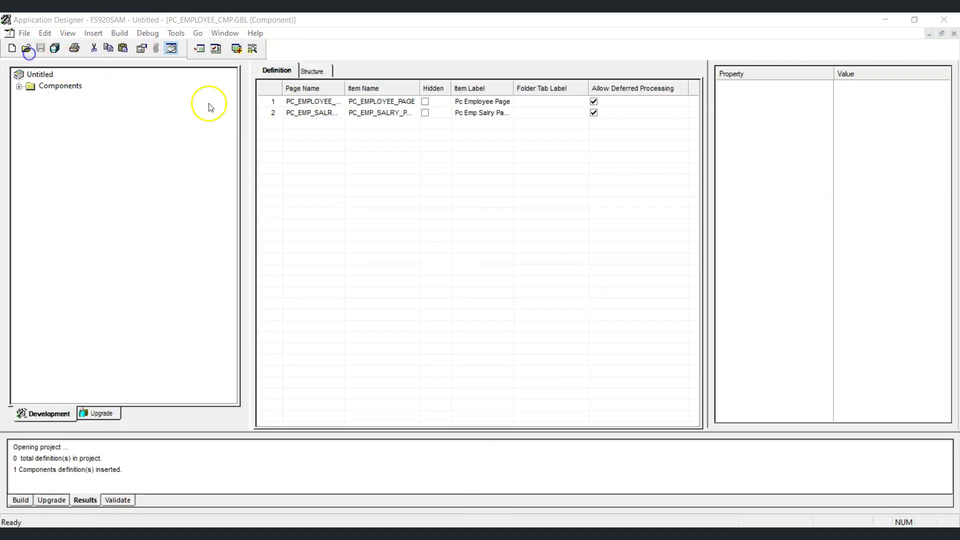
{"action": "key", "text": "ctrl+v"}
{"action": "left_click", "coordinate": [658, 164]}
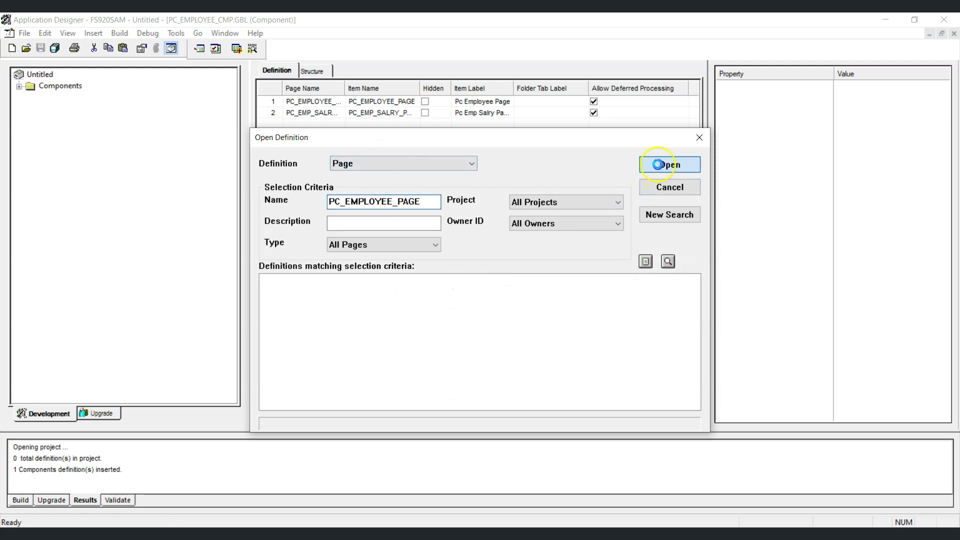
Examine the record name and field name in the Employee Name edit box's properties
{"action": "left_click", "coordinate": [371, 158]}
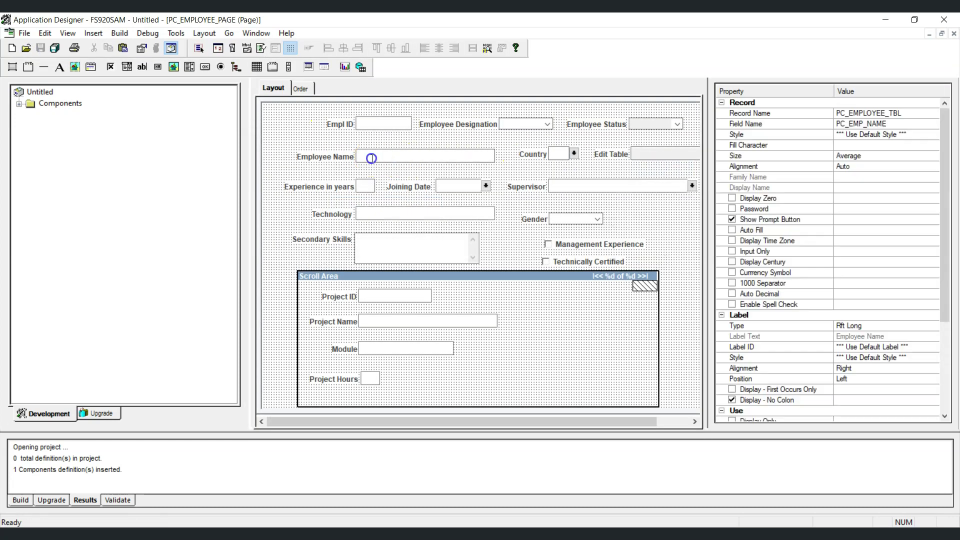
{"action": "double_click", "coordinate": [371, 158]}
{"action": "left_click", "coordinate": [432, 117]}
{"action": "double_click", "coordinate": [441, 113]}
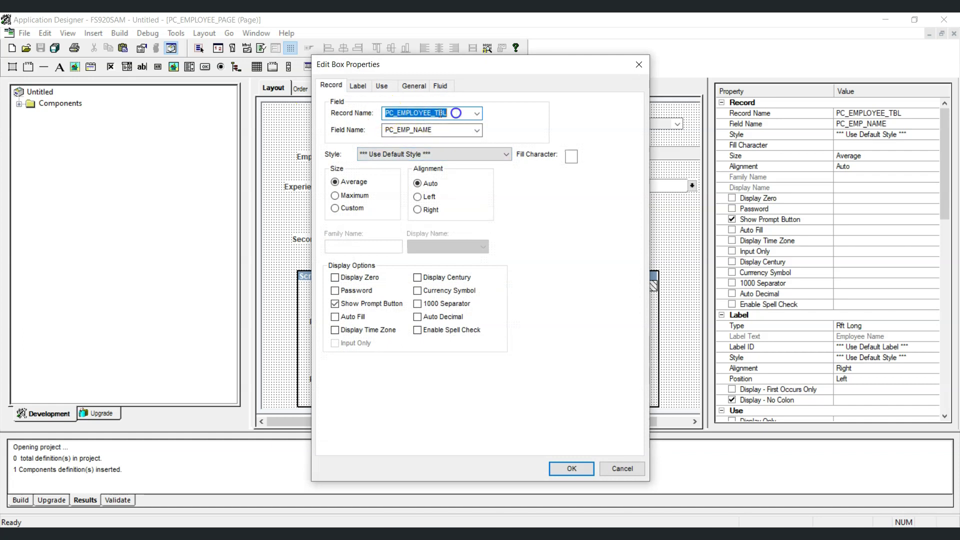
{"action": "double_click", "coordinate": [431, 130]}
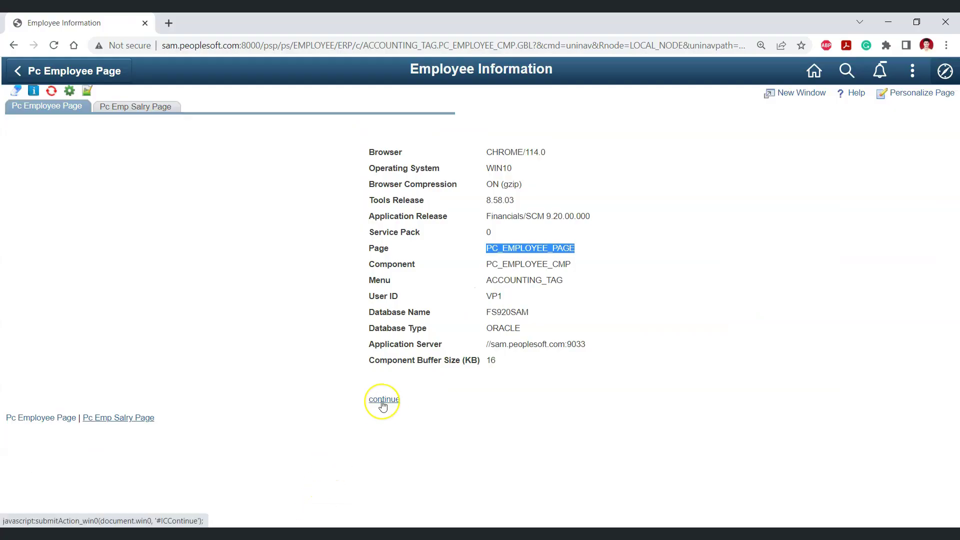
Return to the employee page in Chrome, turn on PSChrome field information and inspect the Employee Name field's record and field
{"action": "left_click", "coordinate": [383, 400]}
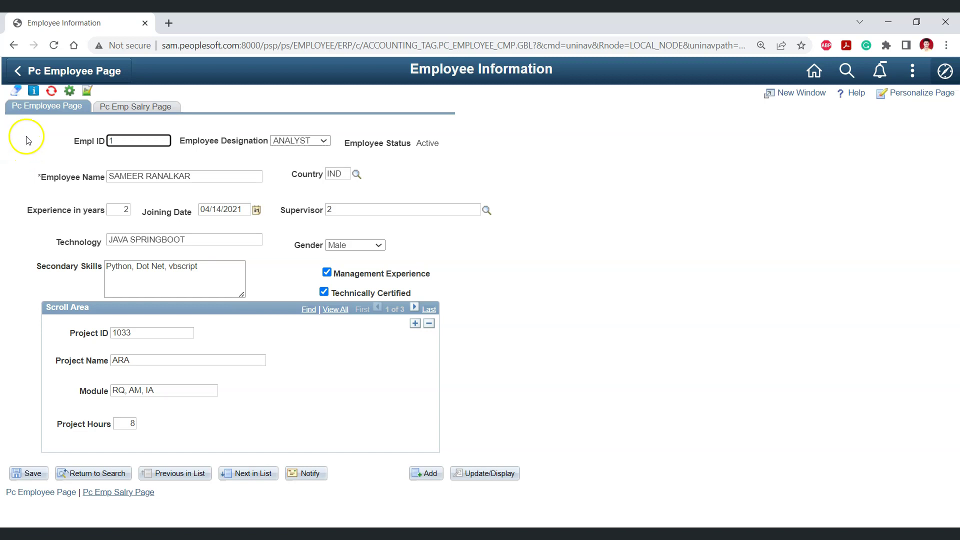
{"action": "left_click", "coordinate": [17, 93]}
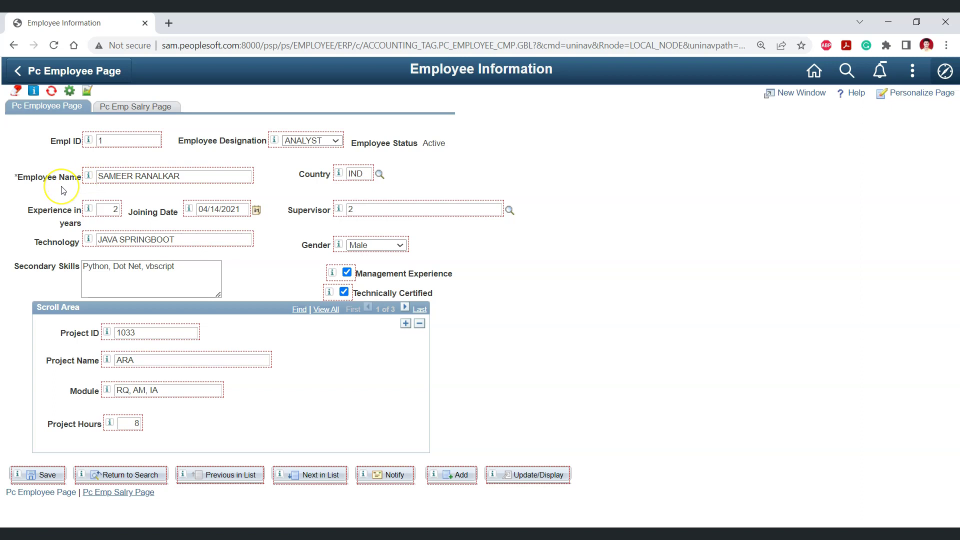
{"action": "left_click", "coordinate": [73, 197]}
{"action": "key", "text": "ctrl+minus"}
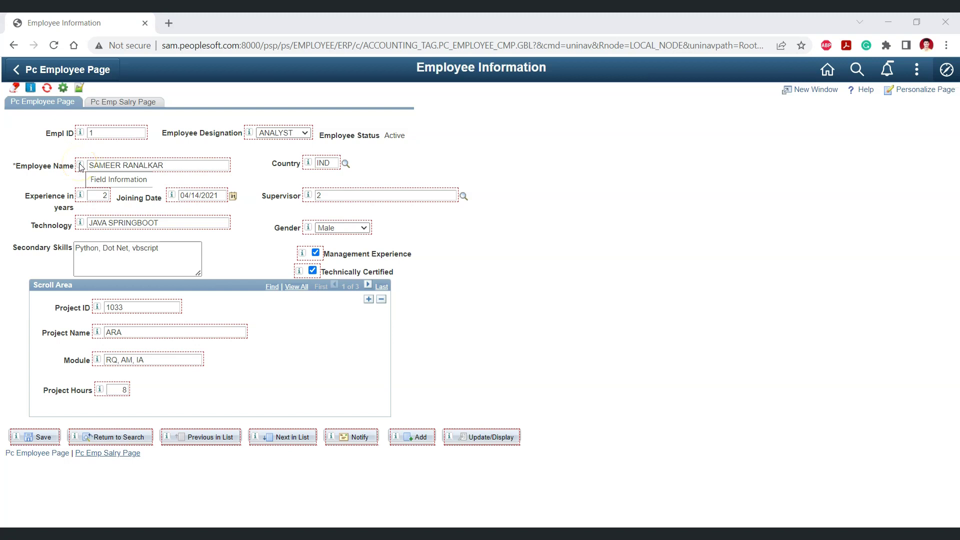
{"action": "left_click", "coordinate": [82, 166]}
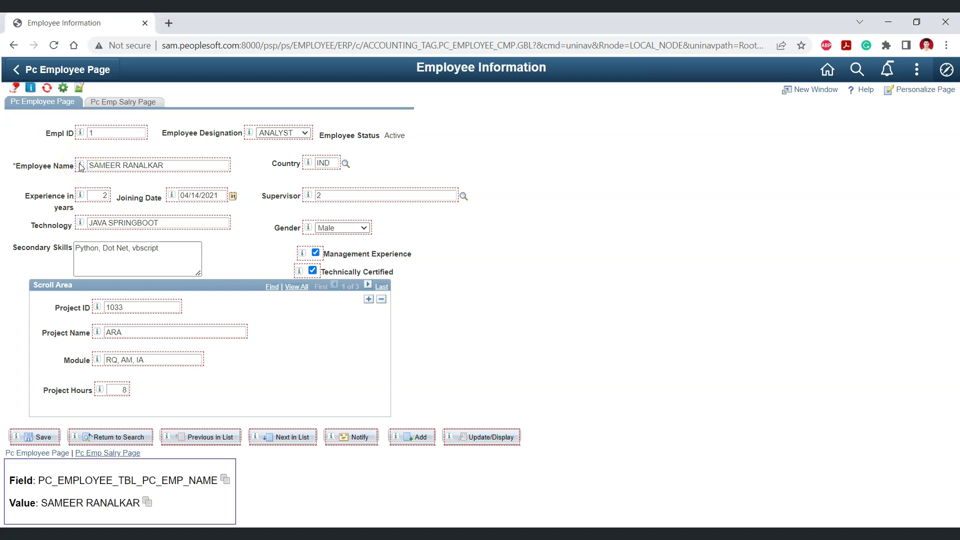
{"action": "left_click", "coordinate": [114, 495]}
{"action": "left_click_drag", "start_coordinate": [136, 483], "coordinate": [141, 482]}
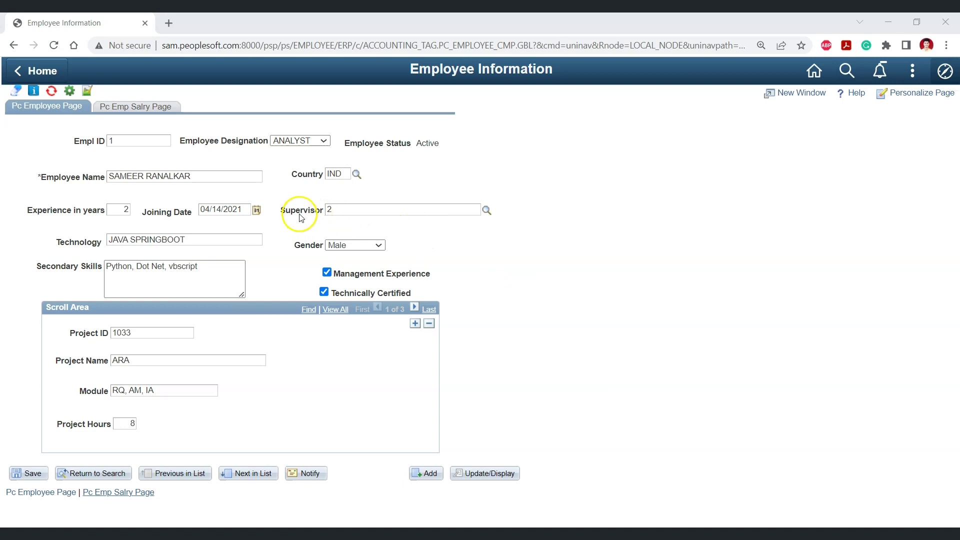
Open the Supervisor lookup on the analyst's employee page, review its search results and close it
{"action": "left_click", "coordinate": [487, 210]}
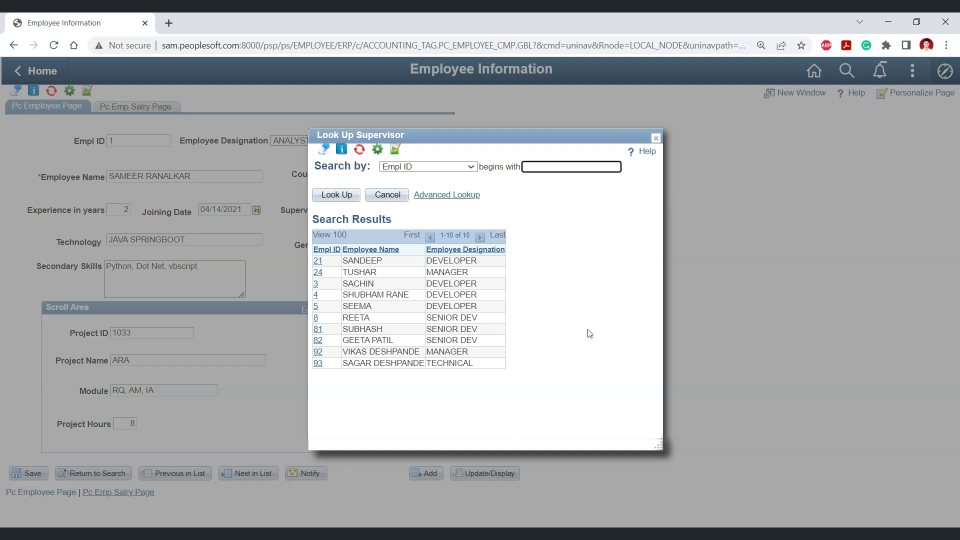
{"action": "left_click", "coordinate": [670, 184]}
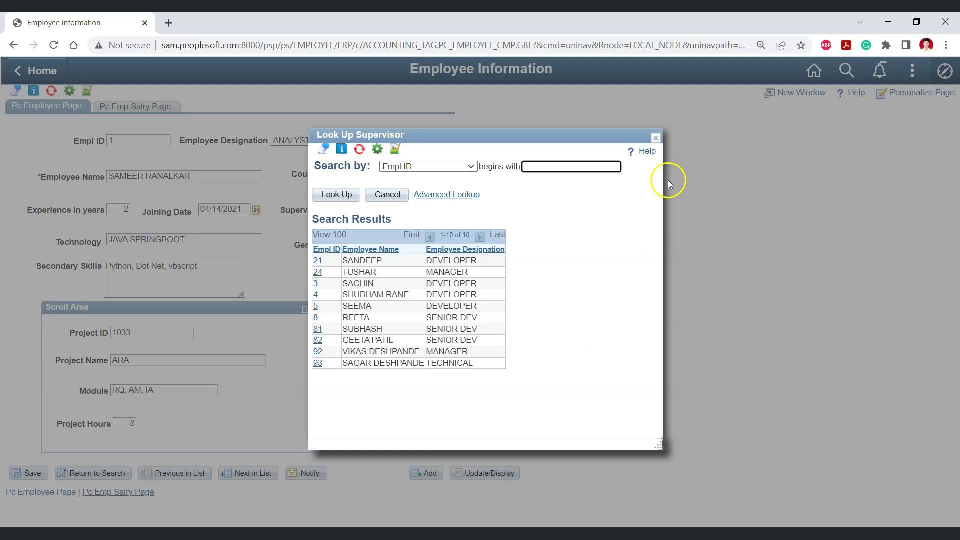
{"action": "left_click", "coordinate": [656, 139]}
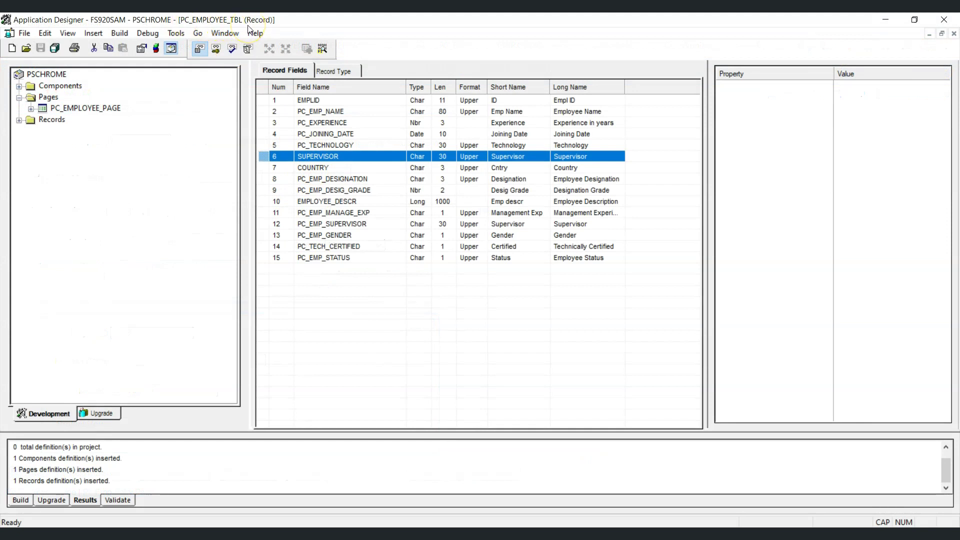
In Application Designer, check the table edit settings of the SUPERVISOR field in PC_EMPLOYEE_TBL, then cancel the properties
{"action": "double_click", "coordinate": [324, 159]}
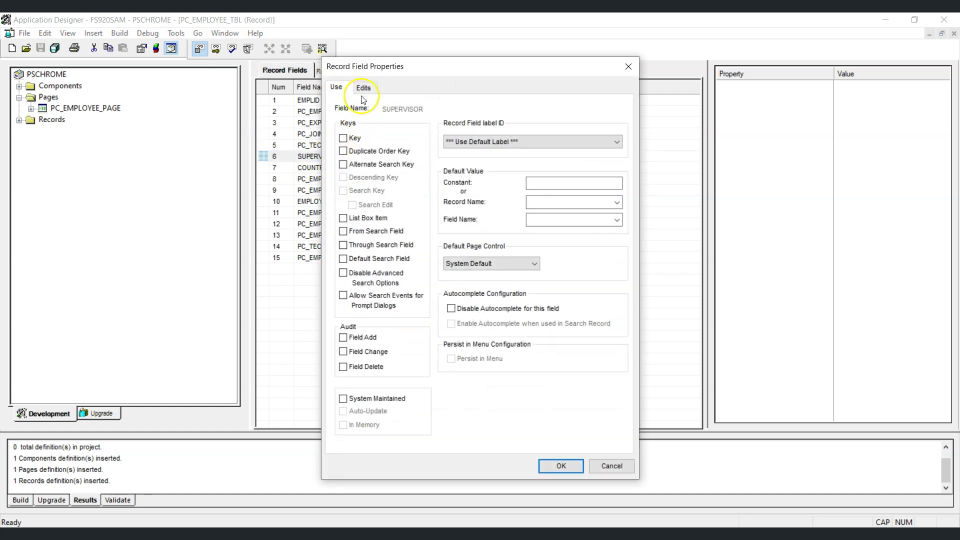
{"action": "left_click", "coordinate": [364, 89]}
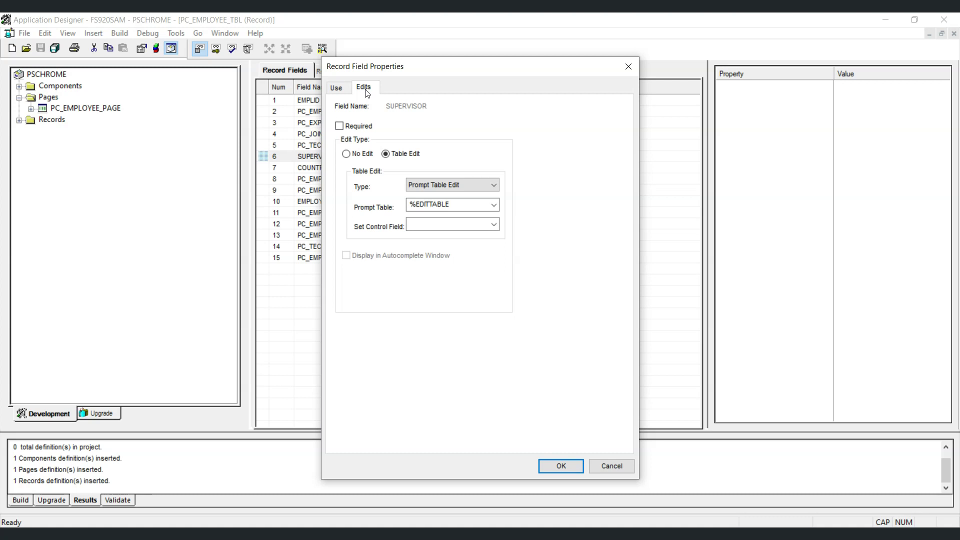
{"action": "left_click", "coordinate": [602, 468]}
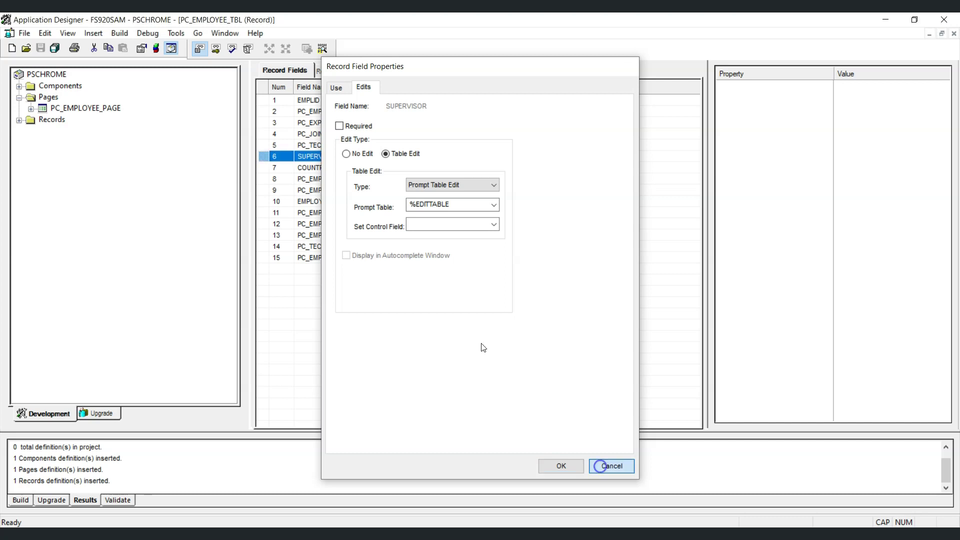
Open the page PeopleCode of PC_EMPLOYEE_PAGE
{"action": "left_click", "coordinate": [70, 88]}
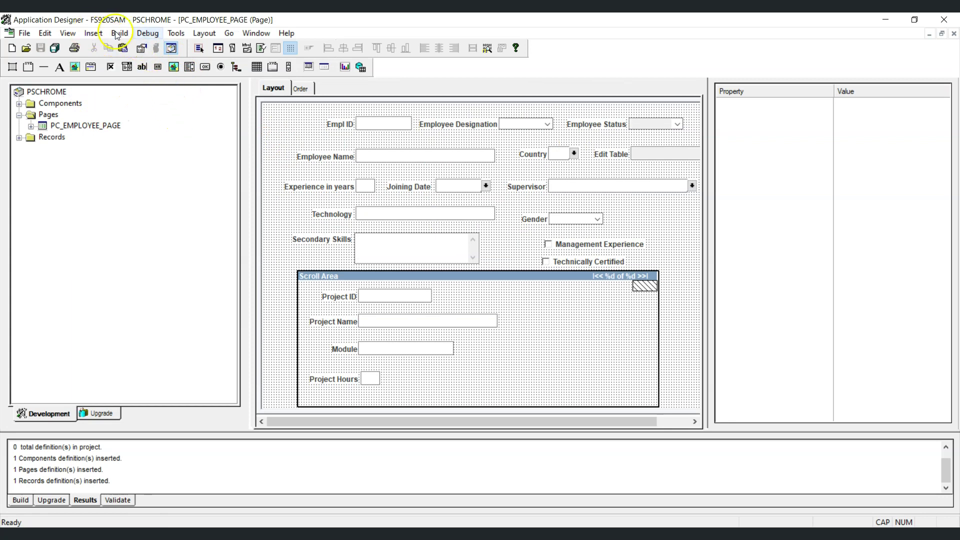
{"action": "left_click", "coordinate": [65, 35]}
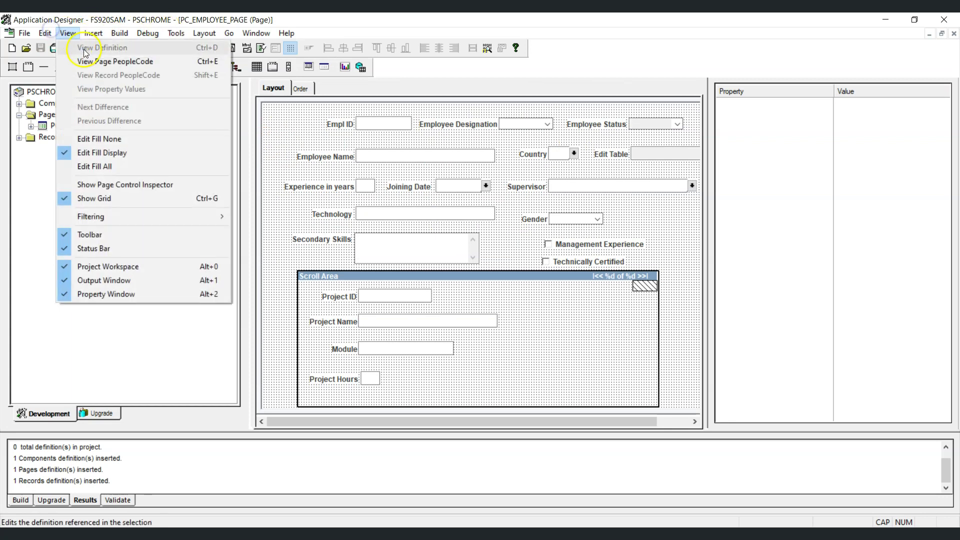
{"action": "left_click", "coordinate": [103, 61]}
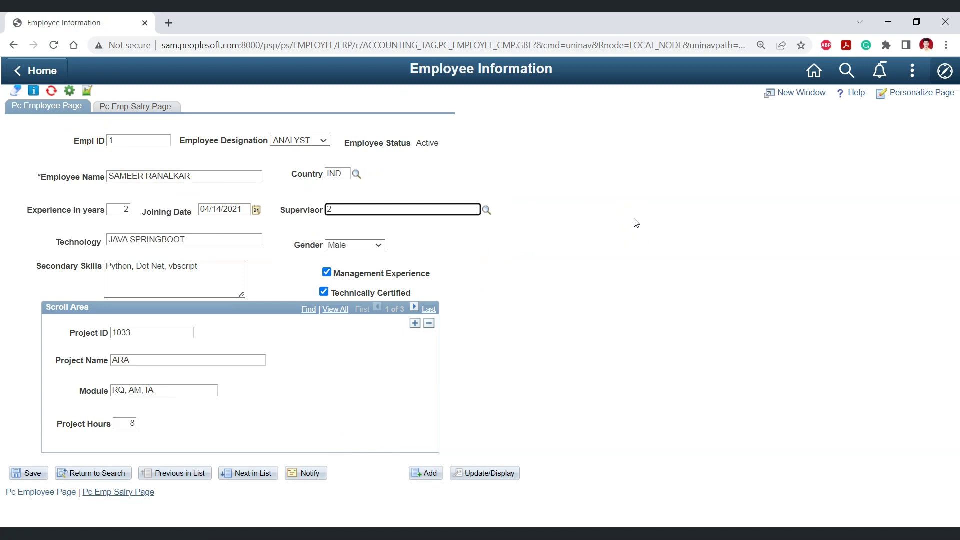
Inspect the Supervisor lookup's Empl ID search field with PSChrome field information and compare its prompt record with ANALYST_PROMPT in the page PeopleCode
{"action": "left_click", "coordinate": [486, 212]}
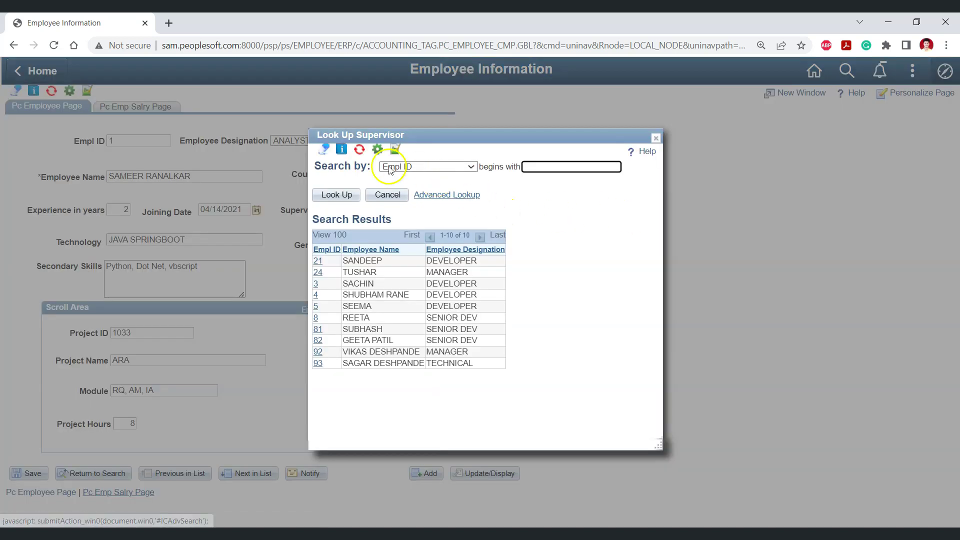
{"action": "left_click", "coordinate": [324, 149]}
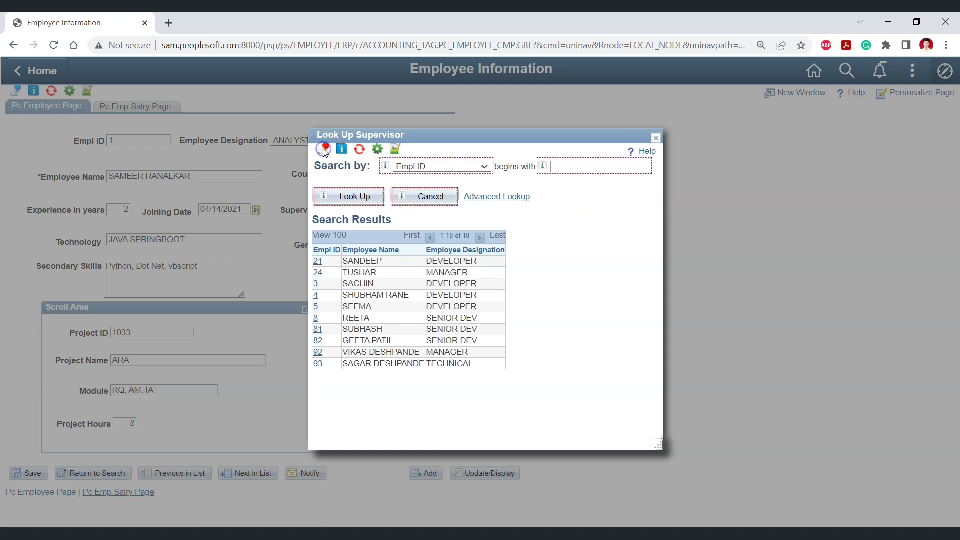
{"action": "left_click", "coordinate": [543, 167]}
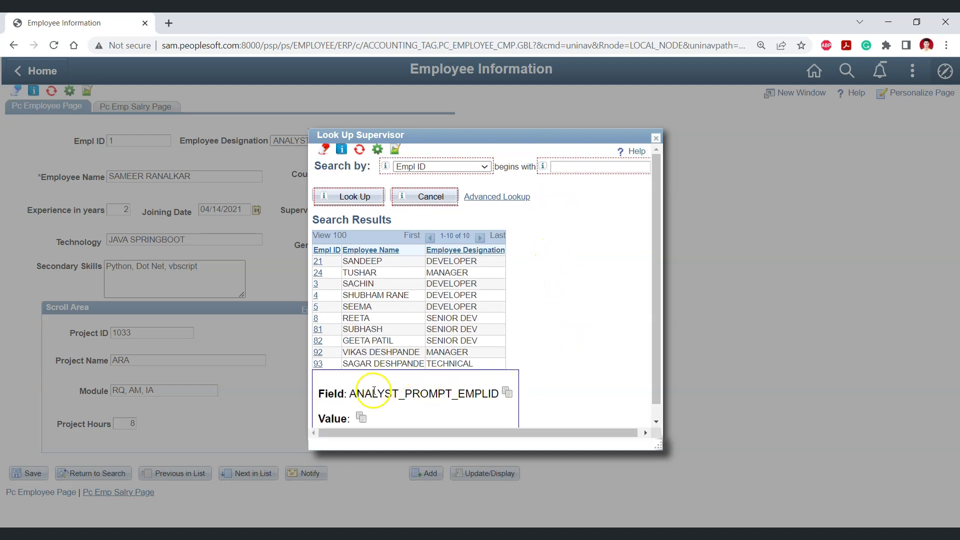
{"action": "left_click_drag", "start_coordinate": [349, 393], "coordinate": [499, 396]}
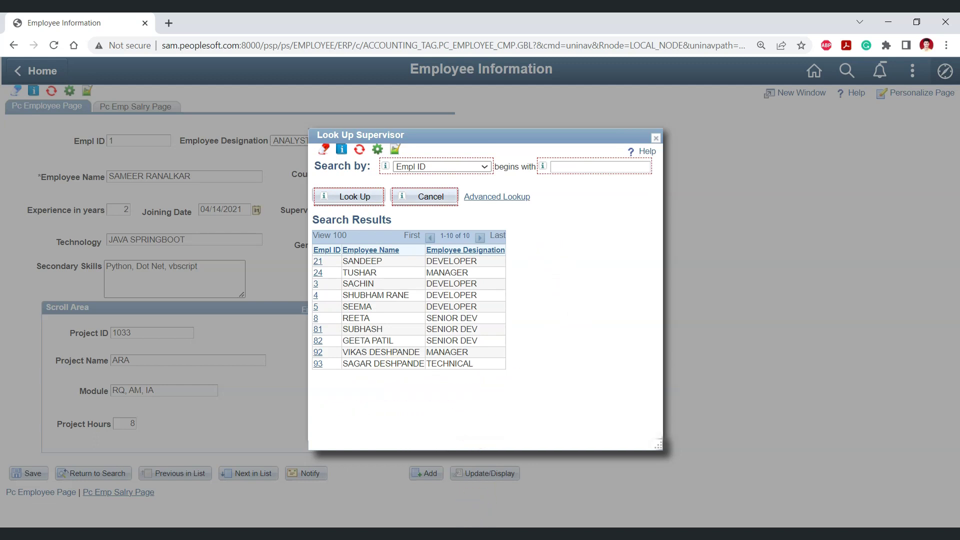
{"action": "left_click", "coordinate": [475, 525]}
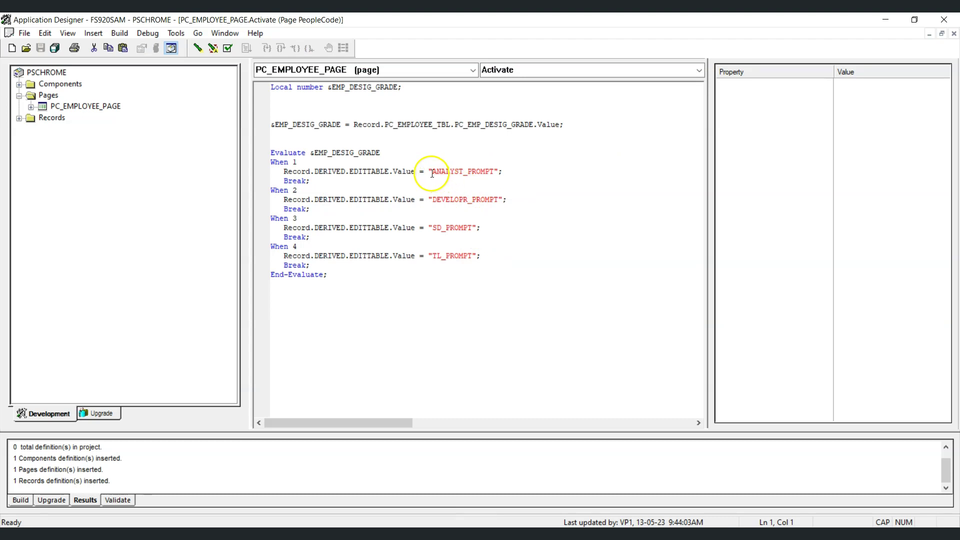
{"action": "left_click_drag", "start_coordinate": [432, 171], "coordinate": [502, 172]}
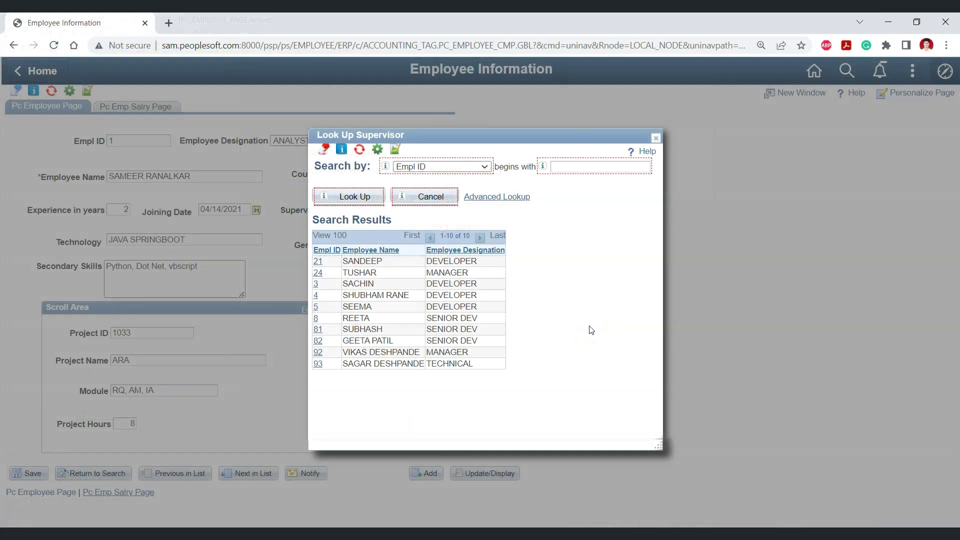
Close the Supervisor lookup, return to the search results and open the senior developer's employee record with Empl ID 8
{"action": "left_click", "coordinate": [656, 138]}
{"action": "left_click", "coordinate": [109, 472]}
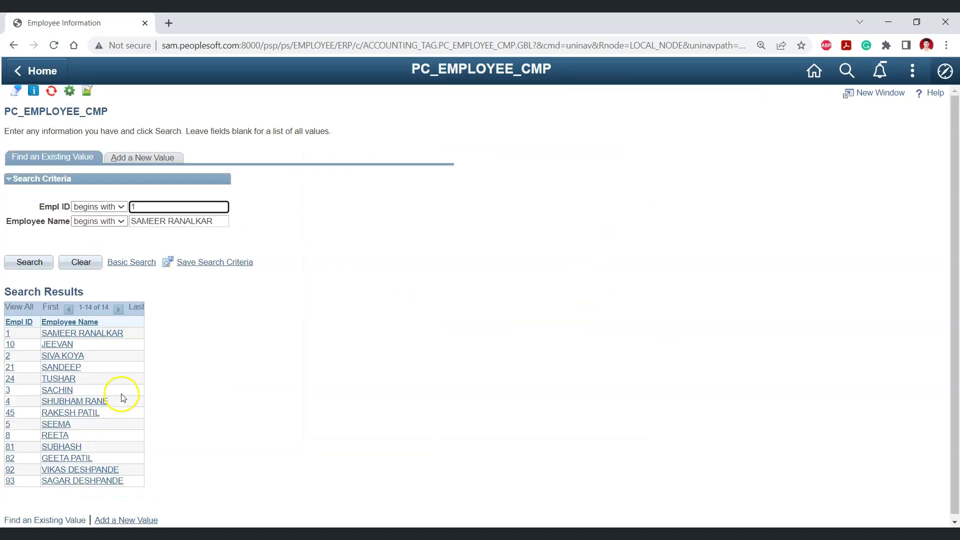
{"action": "left_click", "coordinate": [8, 441]}
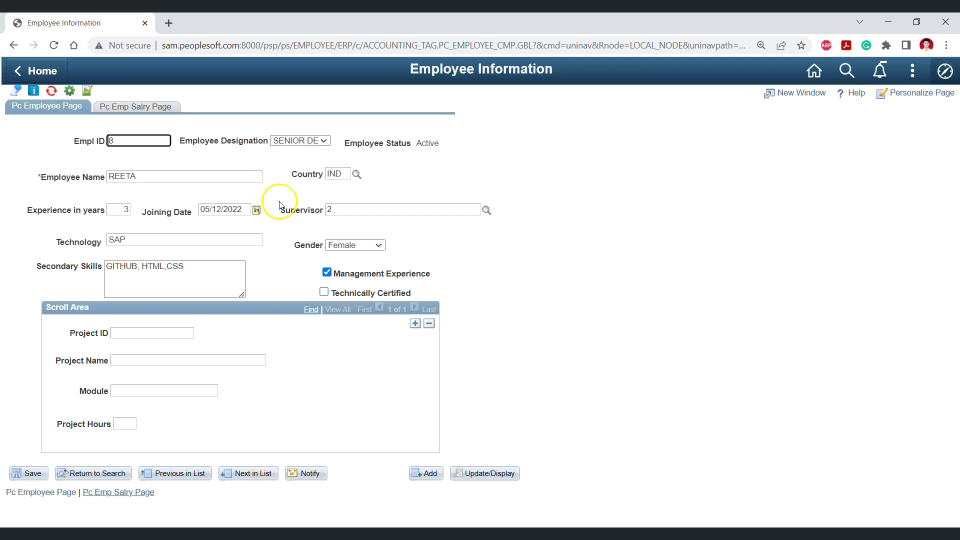
Open the Supervisor lookup and inspect its Empl ID search field with PSChrome field information to identify the prompt record
{"action": "left_click", "coordinate": [487, 211]}
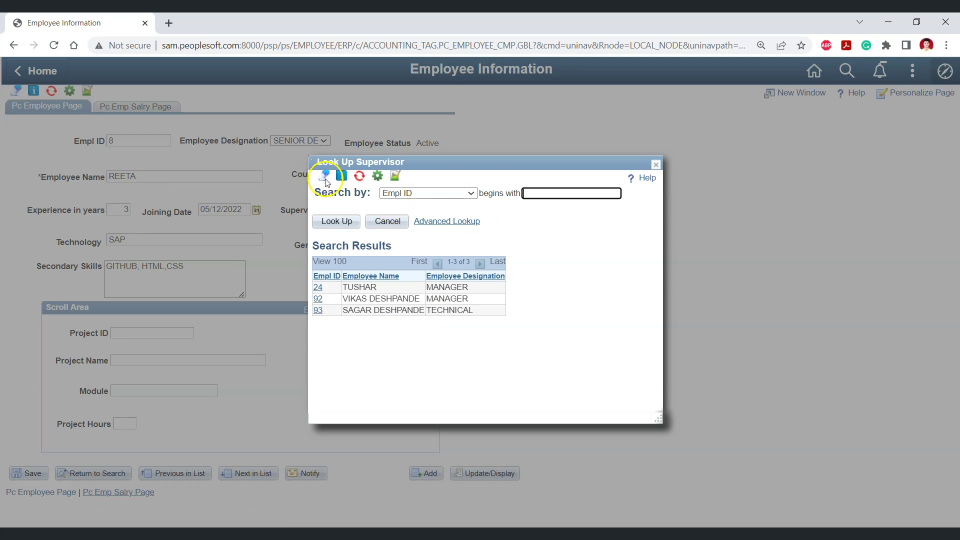
{"action": "left_click", "coordinate": [324, 175]}
{"action": "left_click", "coordinate": [543, 195]}
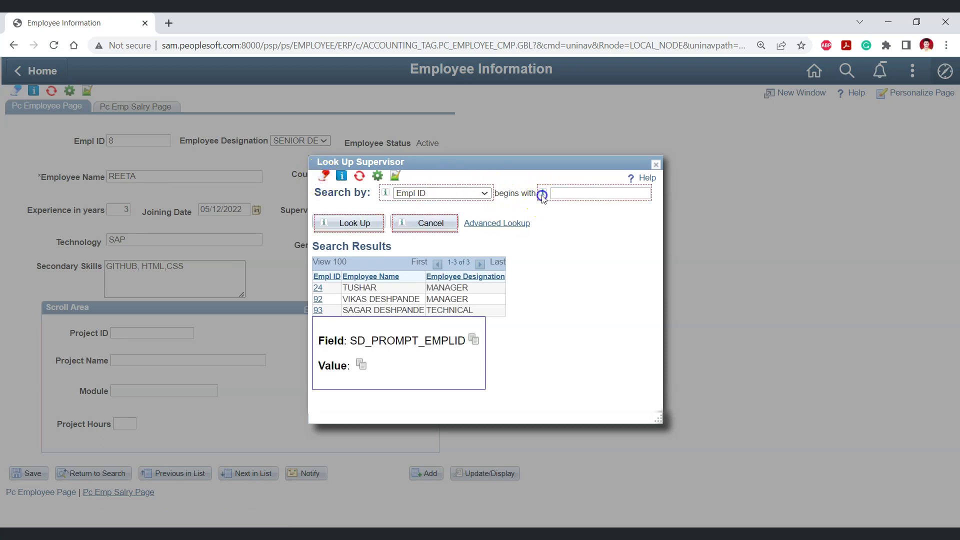
{"action": "left_click_drag", "start_coordinate": [350, 340], "coordinate": [420, 341]}
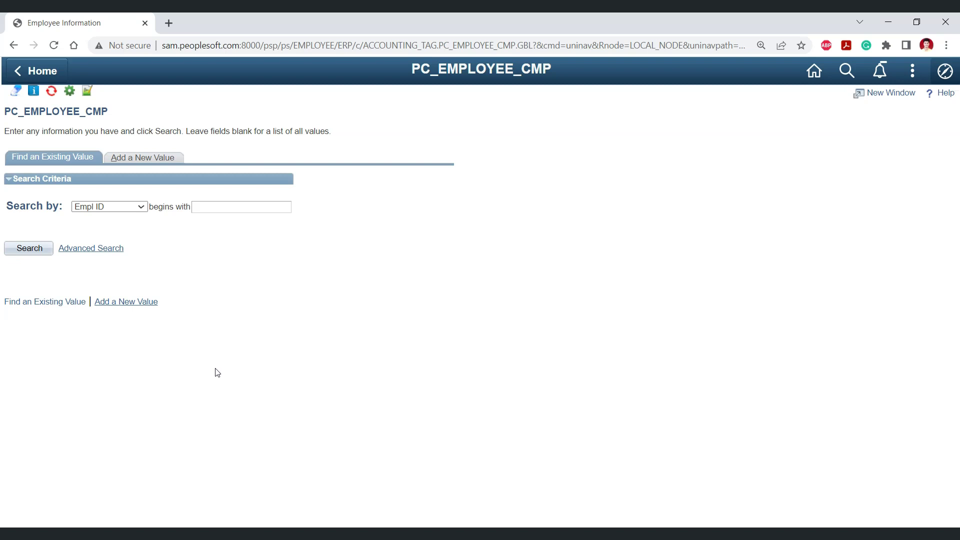
Display the system information of the PC_EMPLOYEE_CMP search page and highlight the component name
{"action": "left_click", "coordinate": [219, 368]}
{"action": "key", "text": "ctrl+j"}
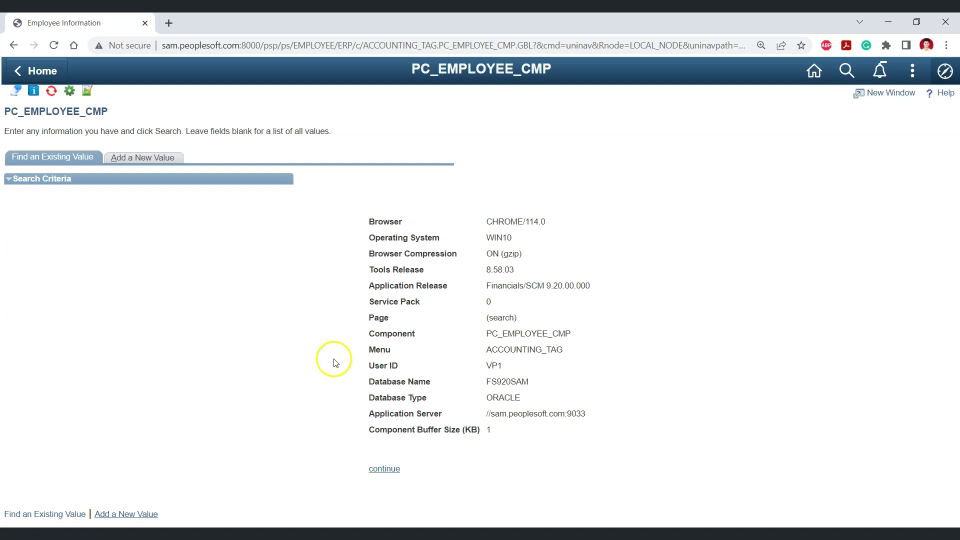
{"action": "double_click", "coordinate": [523, 334]}
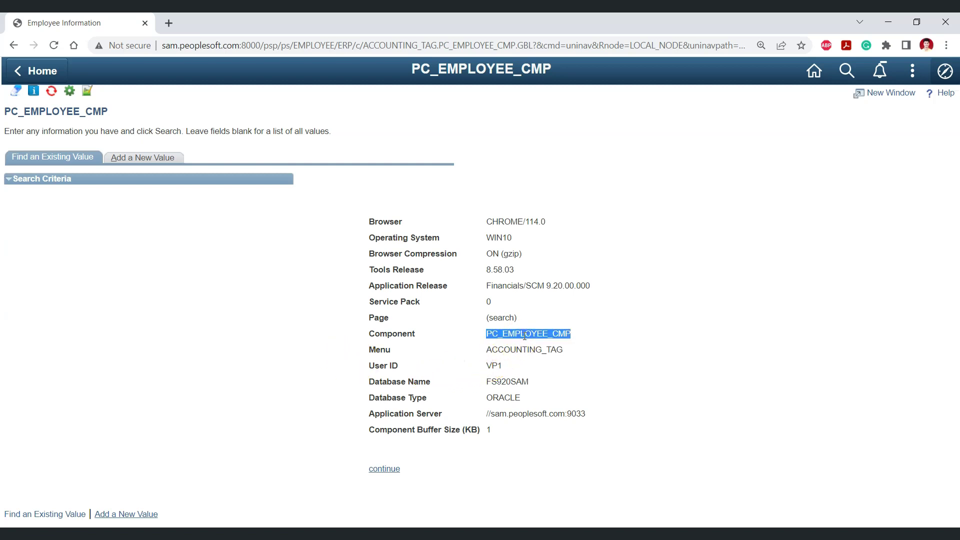
Switch to Application Designer, check the search record in the properties of component PC_EMPLOYEE_CMP, then cancel the properties
{"action": "key", "text": "alt+Tab"}
{"action": "left_click", "coordinate": [60, 84]}
{"action": "double_click", "coordinate": [75, 95]}
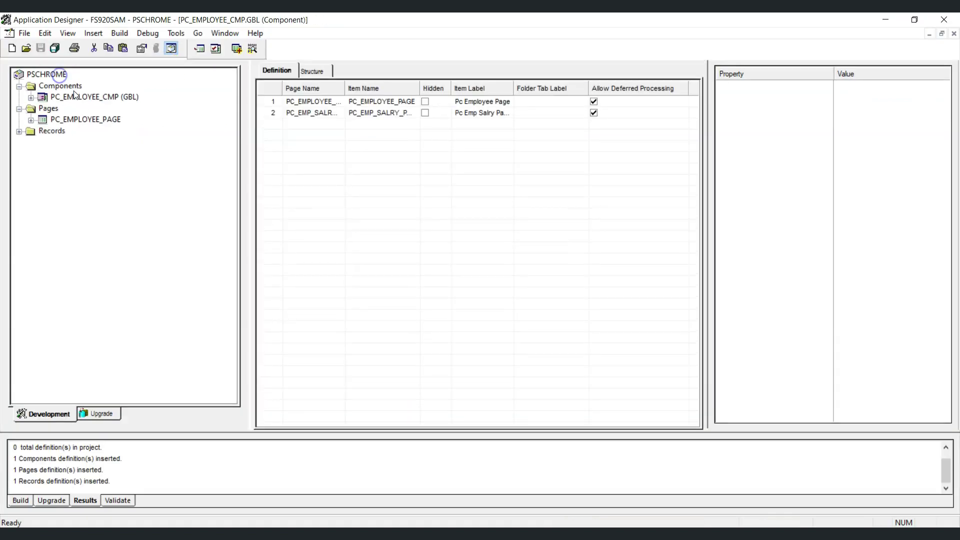
{"action": "left_click", "coordinate": [141, 49]}
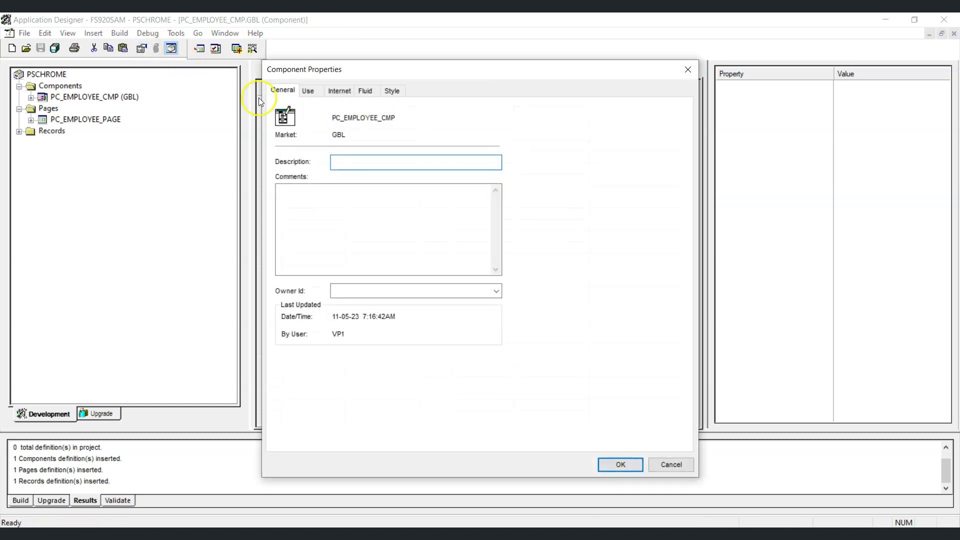
{"action": "left_click", "coordinate": [308, 90]}
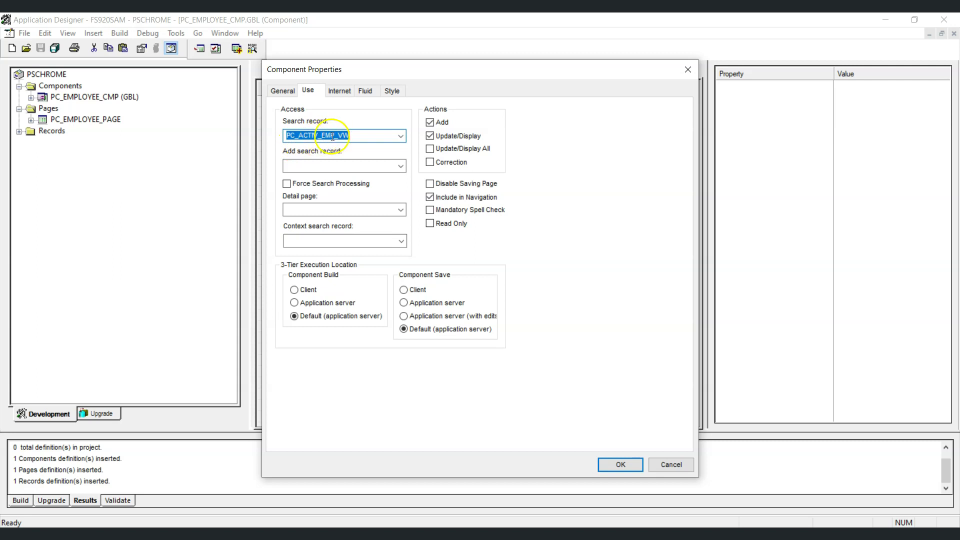
{"action": "left_click", "coordinate": [669, 466]}
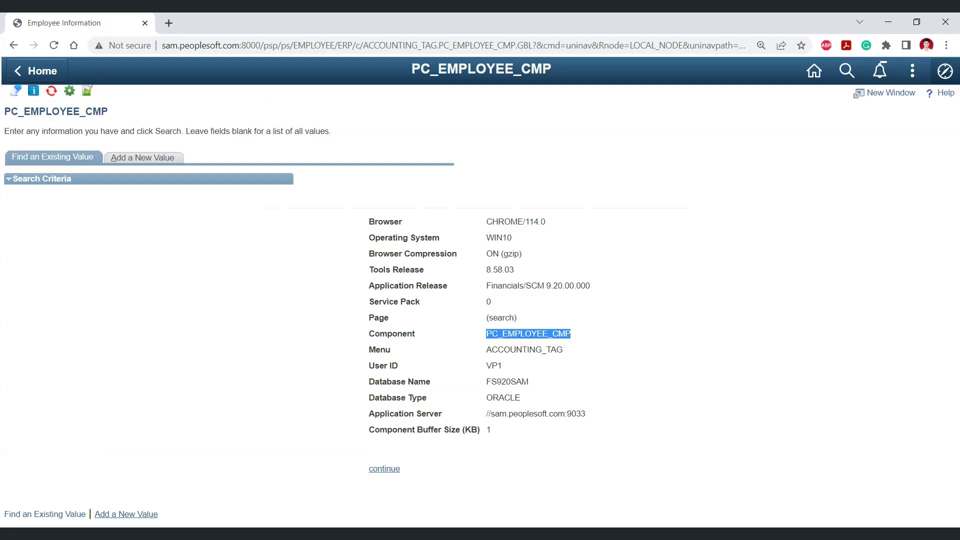
Back in the browser, dismiss the system information and inspect the Empl ID search field with PSChrome to identify the search record
{"action": "left_click", "coordinate": [384, 468]}
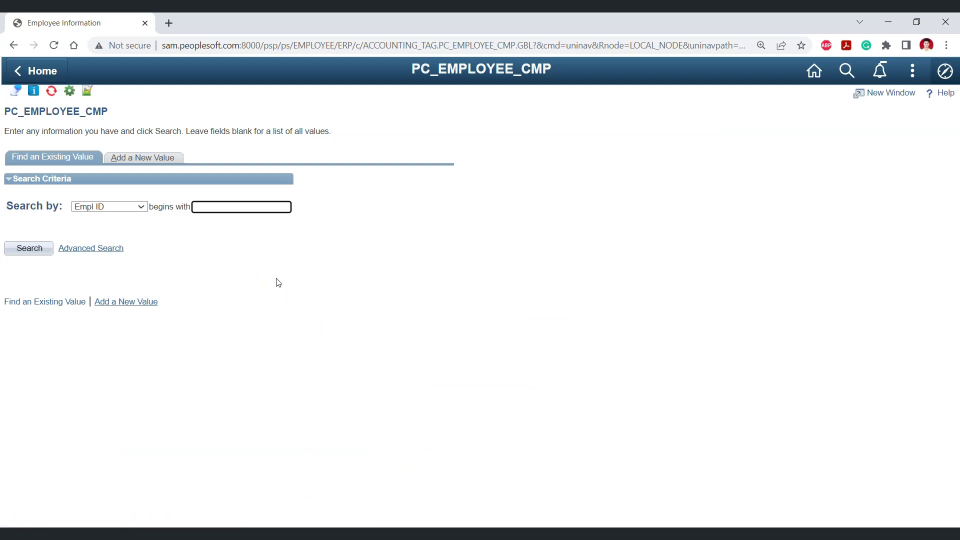
{"action": "left_click", "coordinate": [17, 93]}
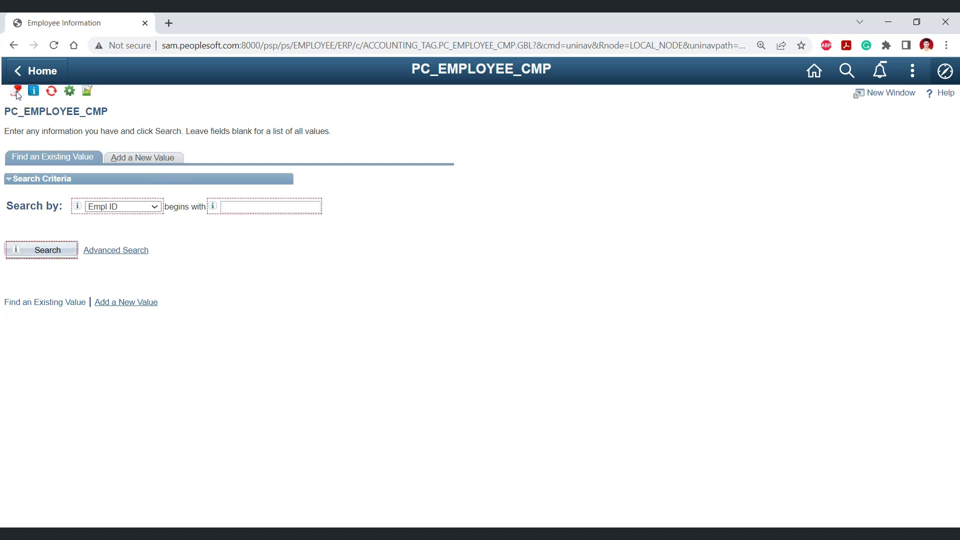
{"action": "left_click", "coordinate": [214, 207]}
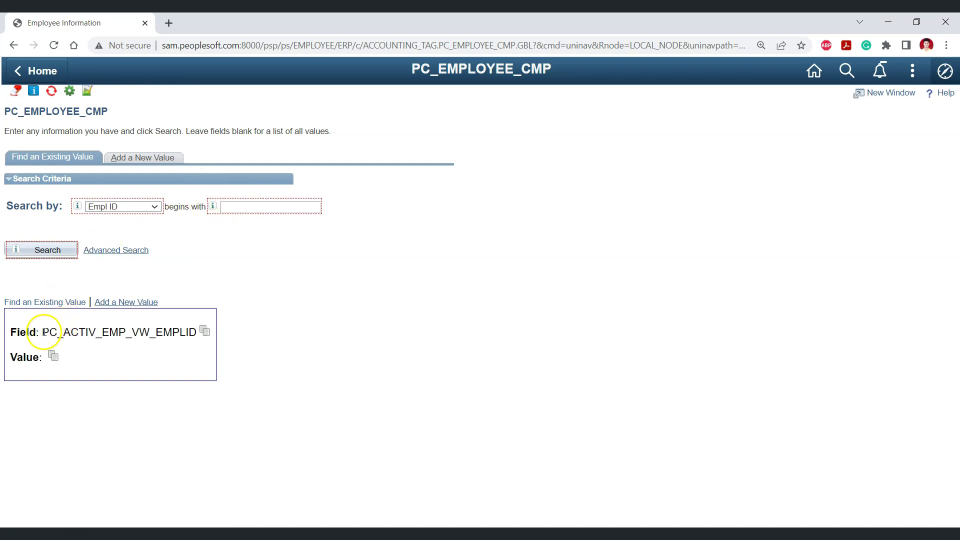
{"action": "left_click_drag", "start_coordinate": [43, 332], "coordinate": [150, 335]}
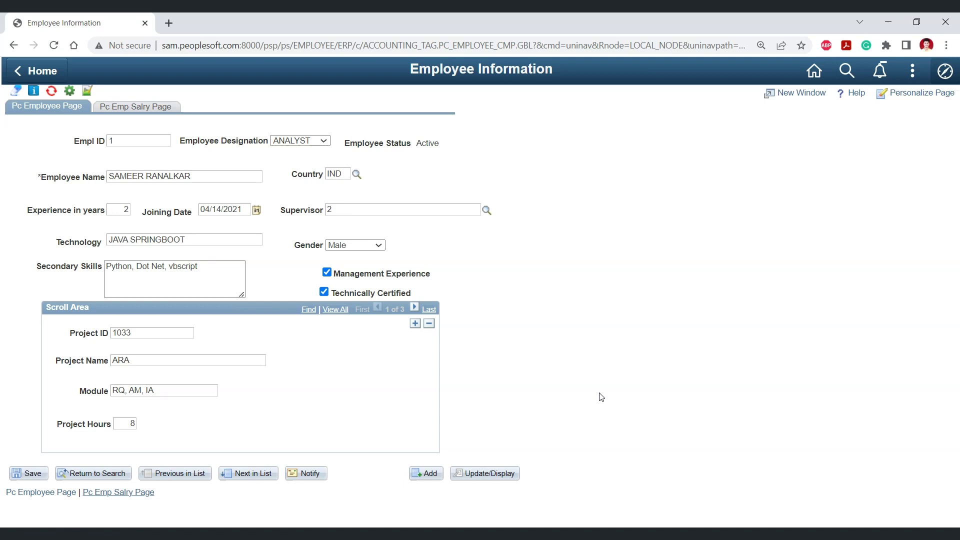
View and dismiss the analyst's employee page system information, then open PSChrome's page information
{"action": "key", "text": "ctrl+j"}
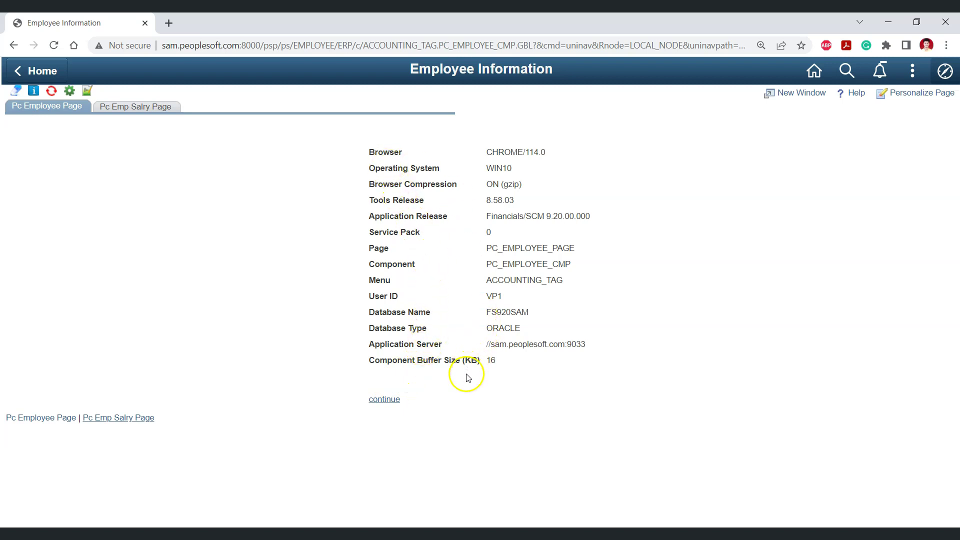
{"action": "left_click", "coordinate": [398, 402]}
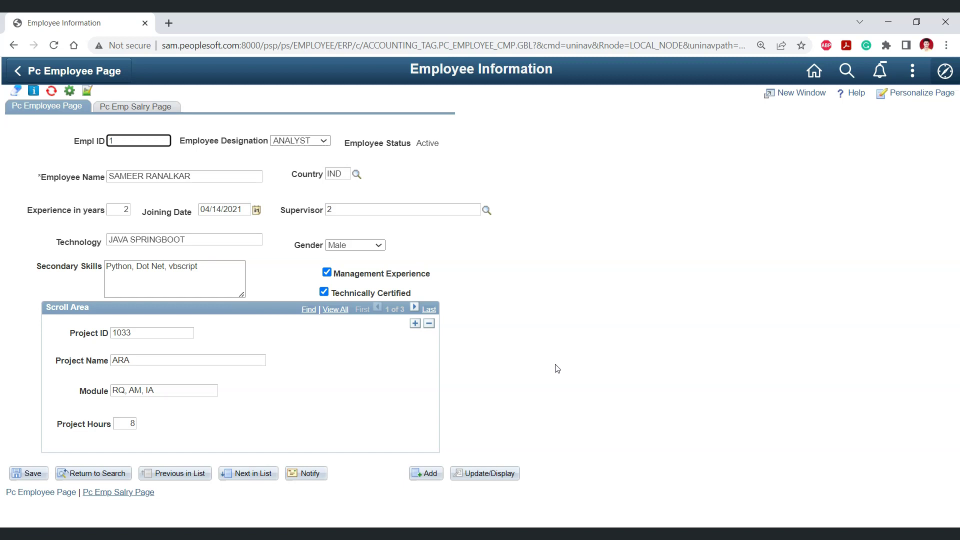
{"action": "left_click", "coordinate": [34, 92]}
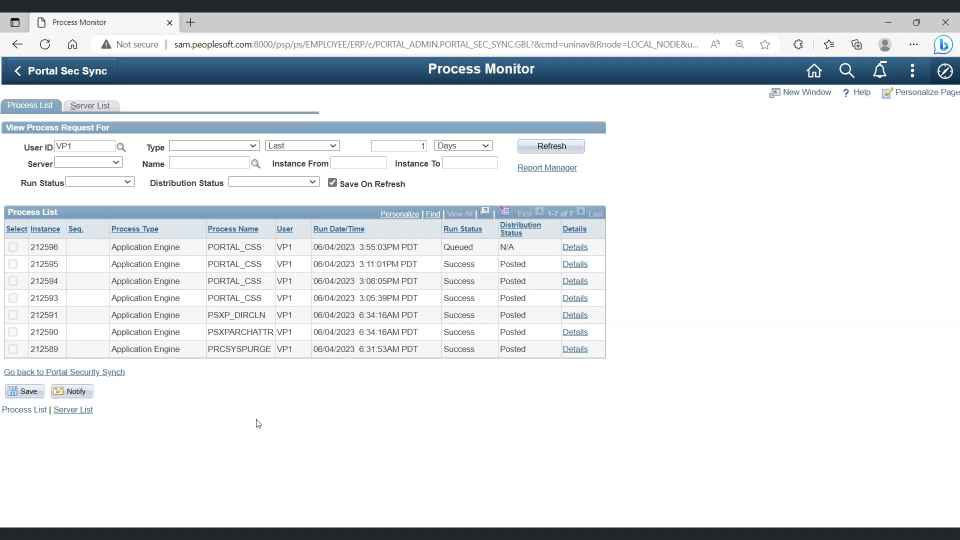
Refresh the Process Monitor list manually in Edge to check the queued PORTAL_CSS process
{"action": "left_click", "coordinate": [634, 226]}
{"action": "left_click", "coordinate": [577, 147]}
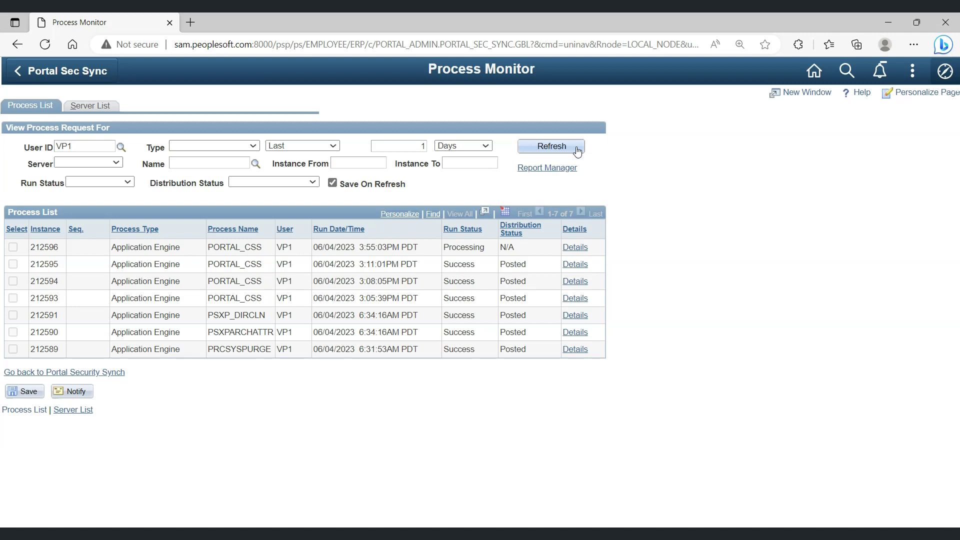
{"action": "left_click", "coordinate": [640, 237]}
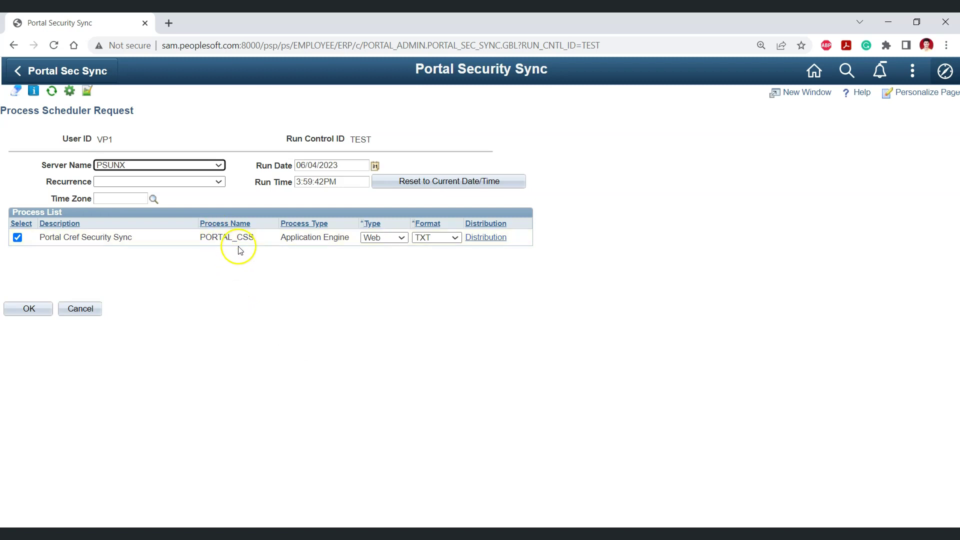
Submit the PORTAL_CSS process request on server PSUNX and open the Process Monitor
{"action": "left_click", "coordinate": [46, 309]}
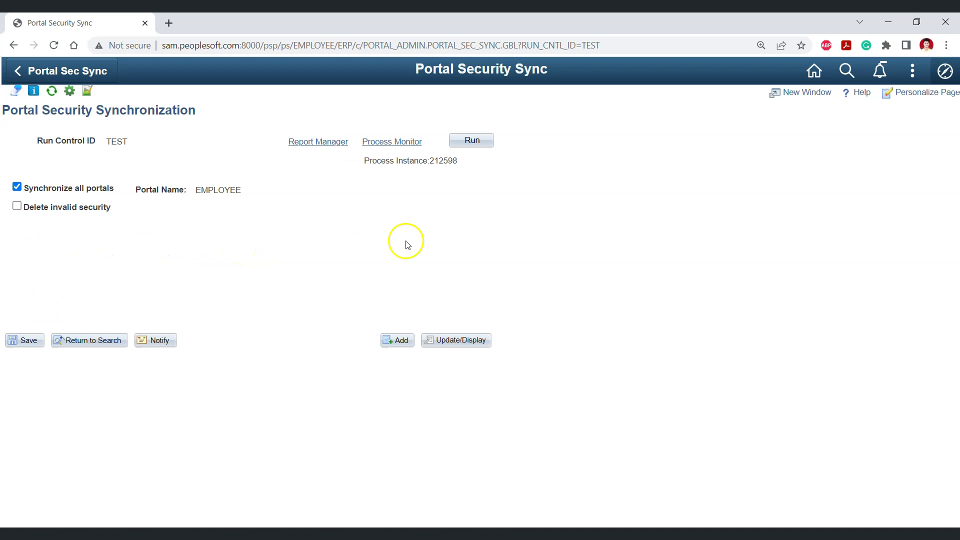
{"action": "left_click", "coordinate": [410, 144]}
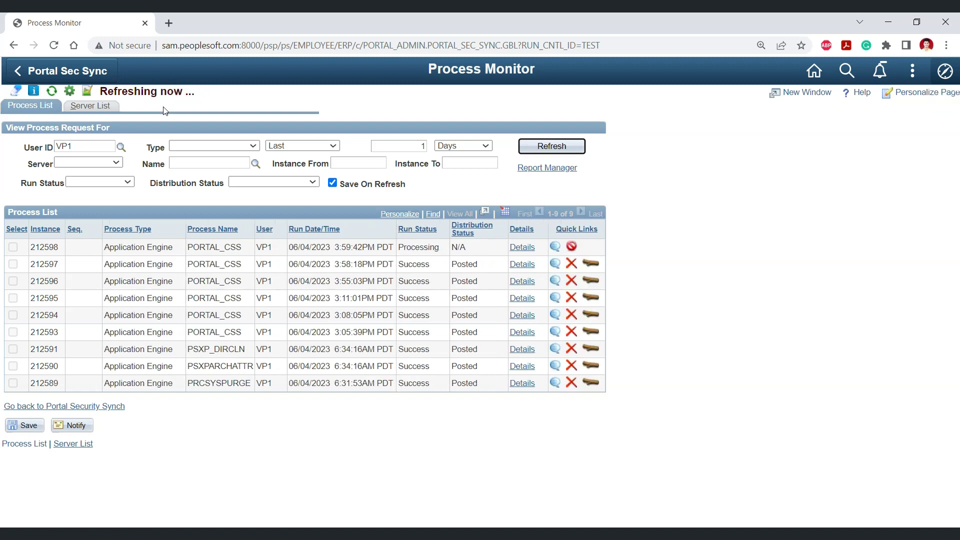
In the PSChrome settings, set the Process Monitor default refresh time to 30
{"action": "left_click", "coordinate": [70, 91]}
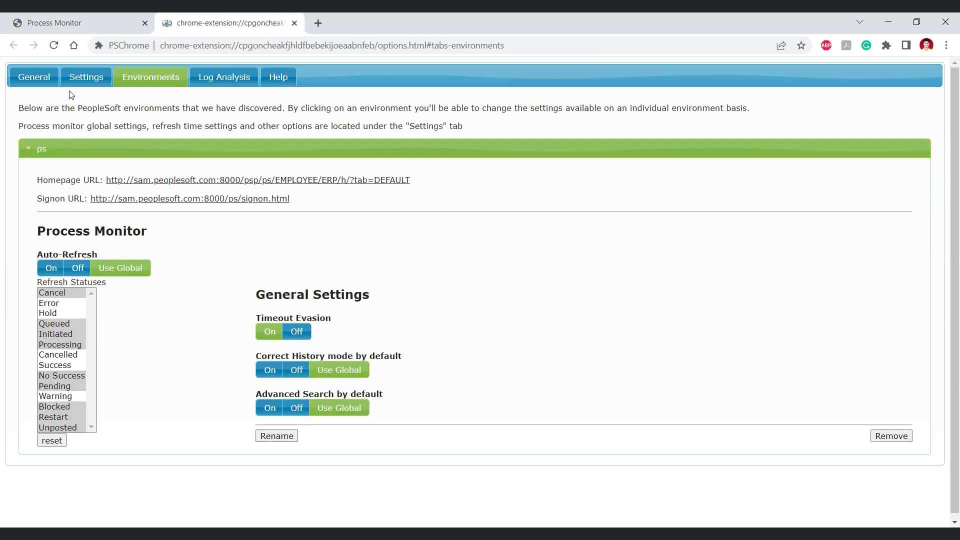
{"action": "left_click", "coordinate": [94, 80]}
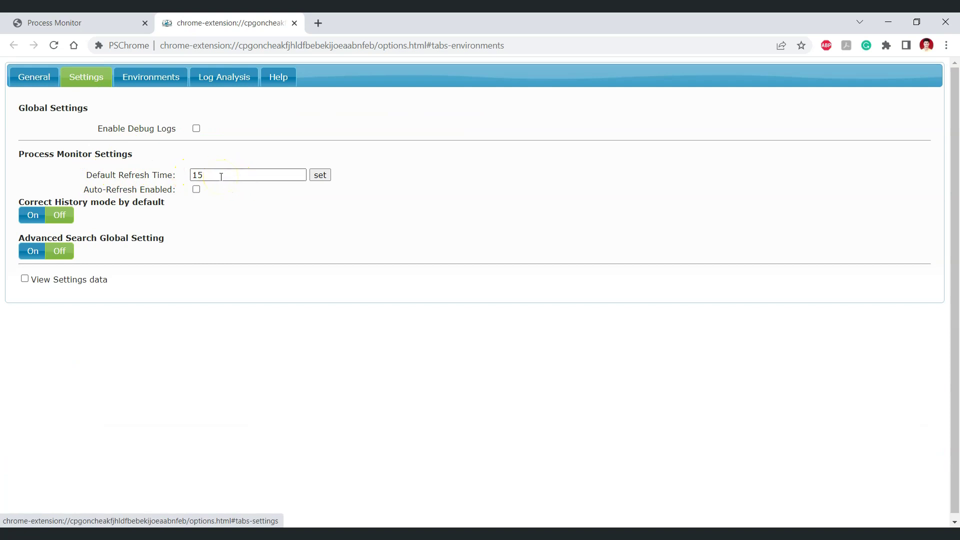
{"action": "left_click_drag", "start_coordinate": [221, 176], "coordinate": [186, 176]}
{"action": "type", "text": "30"}
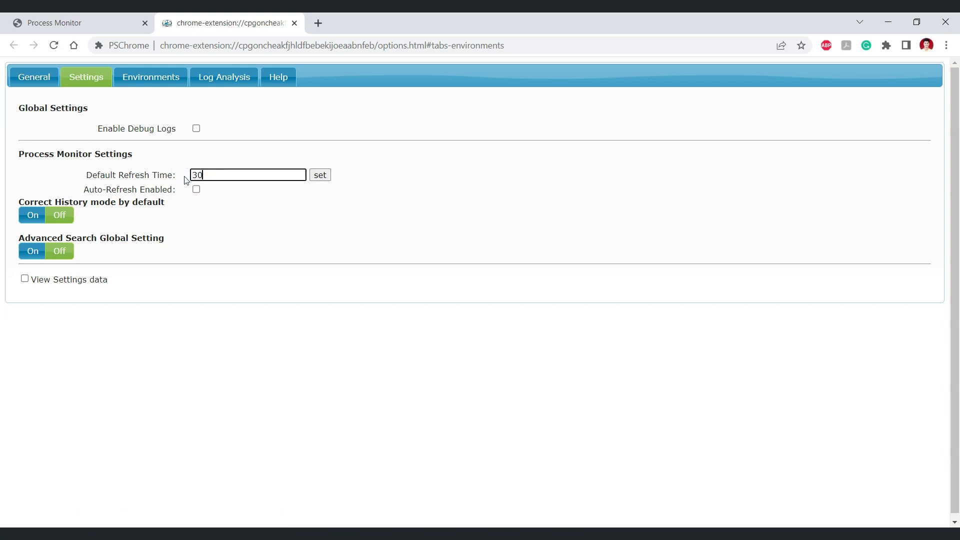
{"action": "left_click", "coordinate": [320, 175]}
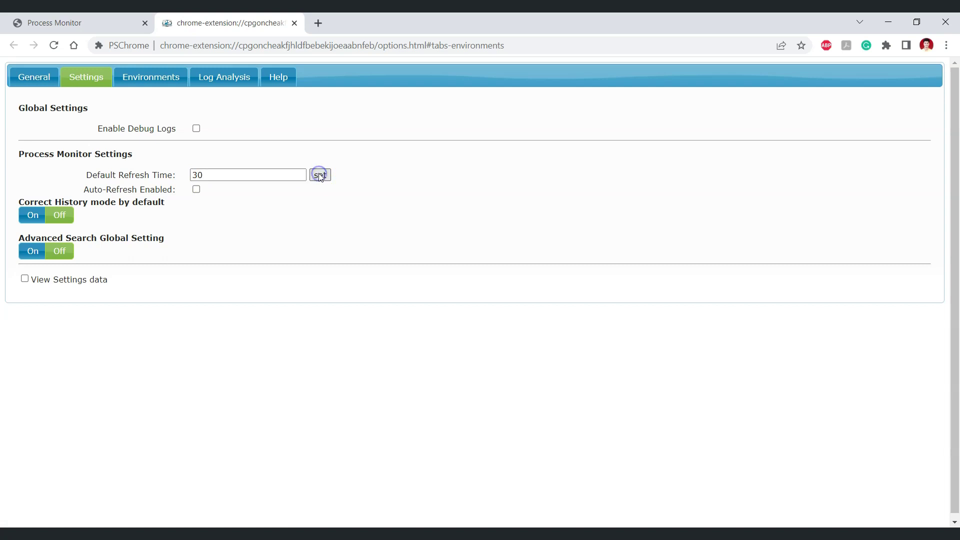
Return to the Process Monitor and reopen it through Portal Security Synchronization to check the auto-refresh countdown
{"action": "key", "text": "ctrl+shift+Tab"}
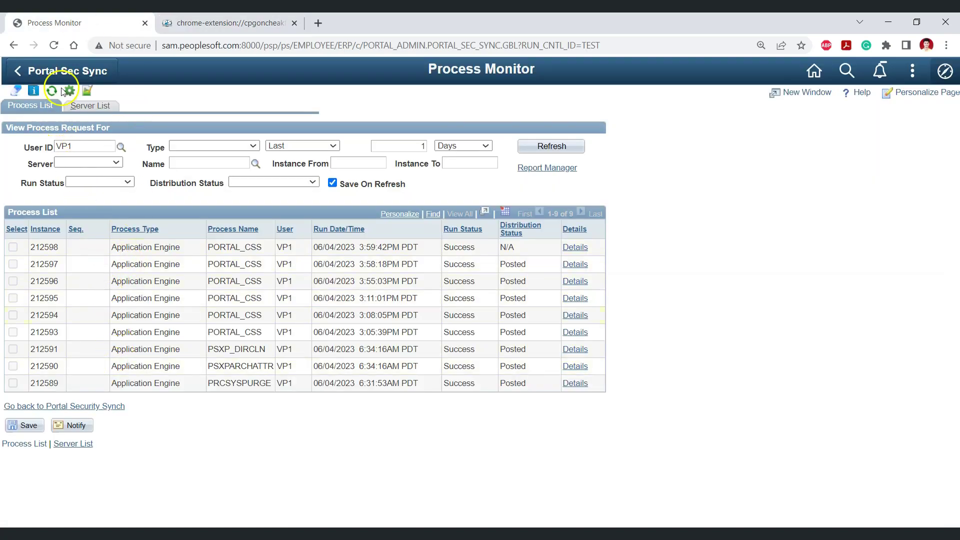
{"action": "left_click", "coordinate": [78, 406]}
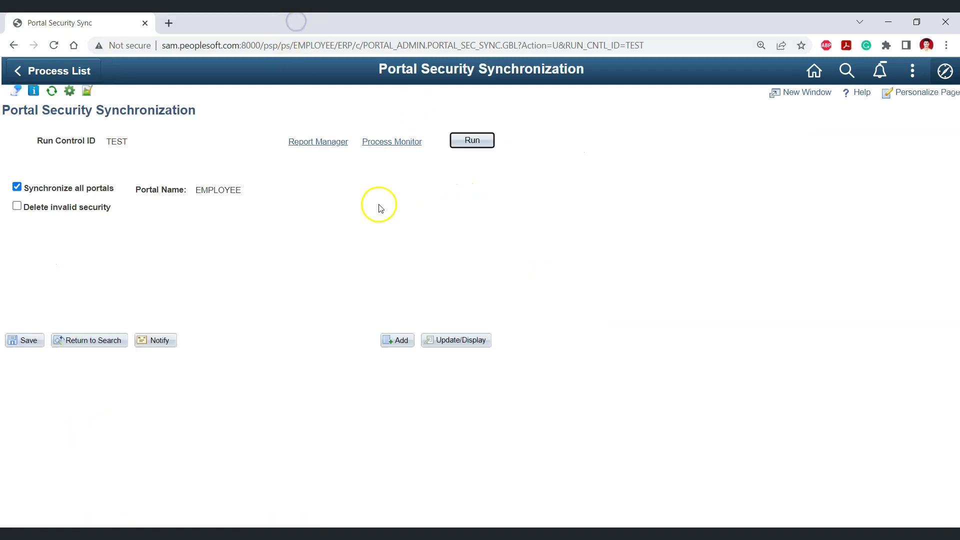
{"action": "left_click", "coordinate": [395, 146]}
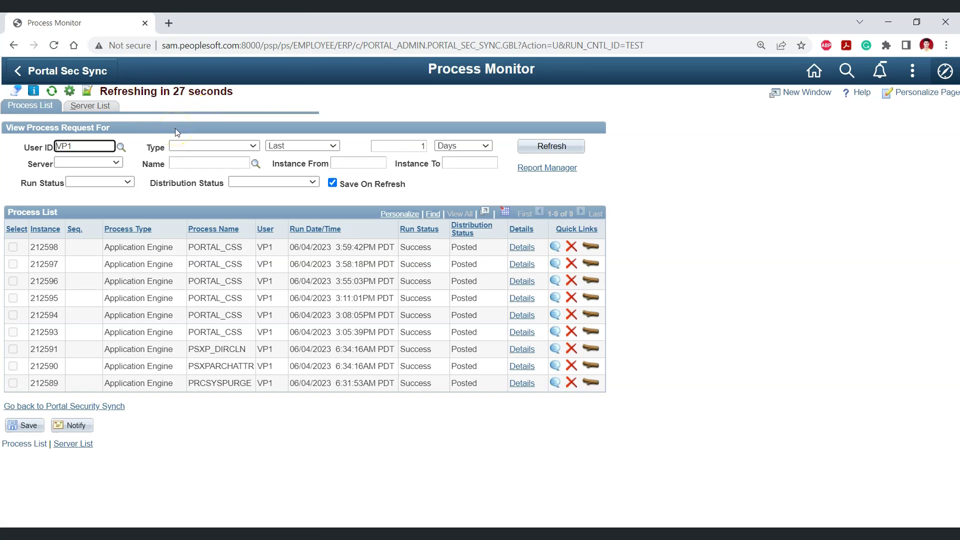
{"action": "left_click", "coordinate": [190, 199]}
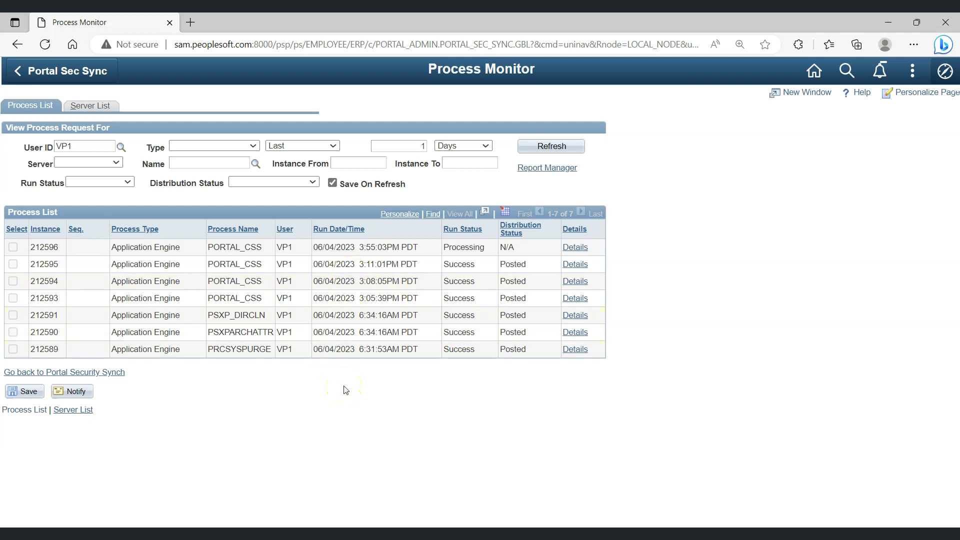
Switch from Edge to Chrome, review the message log of PORTAL_CSS instance 212598 using PSChrome quick links, and return to the process list
{"action": "left_click", "coordinate": [532, 379]}
{"action": "mouse_move", "coordinate": [285, 533]}
{"action": "left_click", "coordinate": [284, 475]}
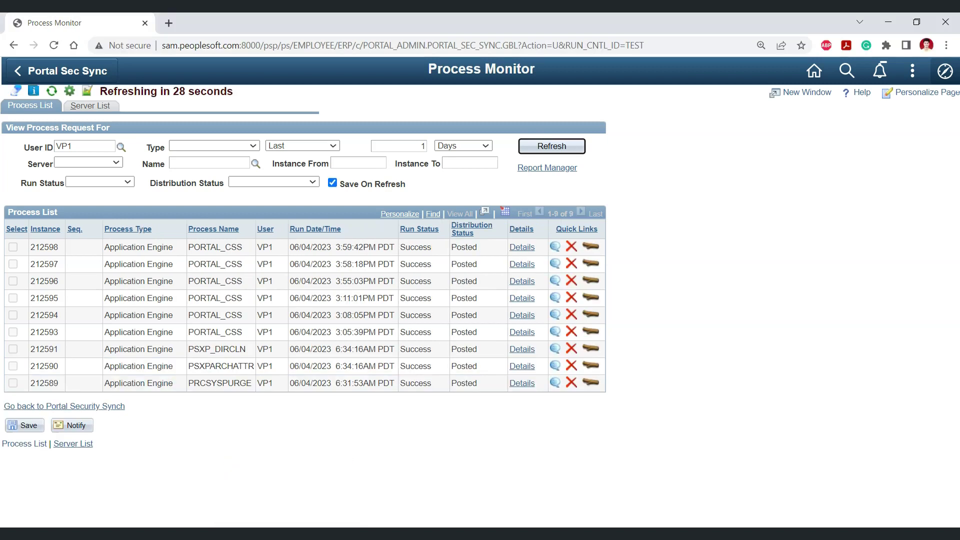
{"action": "left_click", "coordinate": [657, 246]}
{"action": "left_click", "coordinate": [557, 246]}
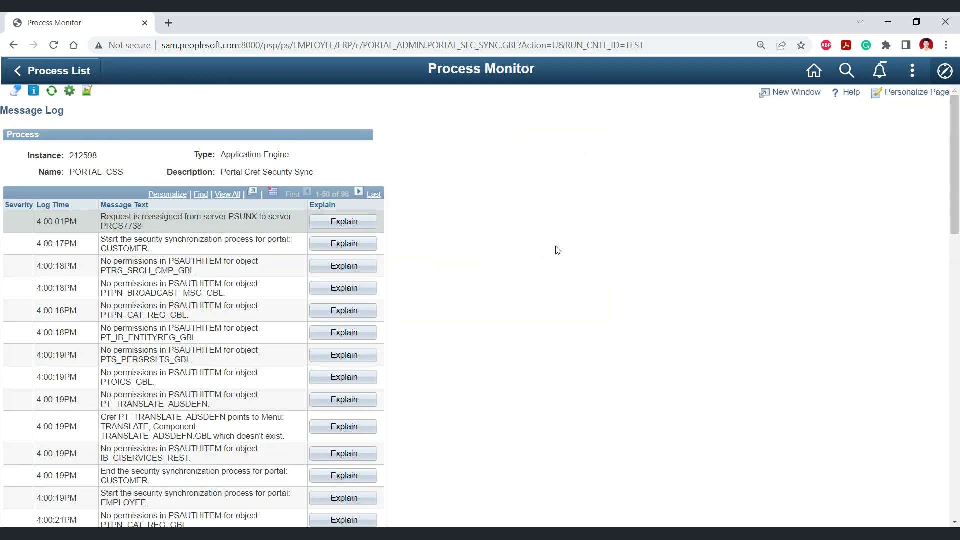
{"action": "left_click", "coordinate": [491, 362]}
{"action": "scroll", "coordinate": [536, 353], "scroll_direction": "down", "scroll_amount": 14}
{"action": "scroll", "coordinate": [57, 500], "scroll_direction": "down", "scroll_amount": 8}
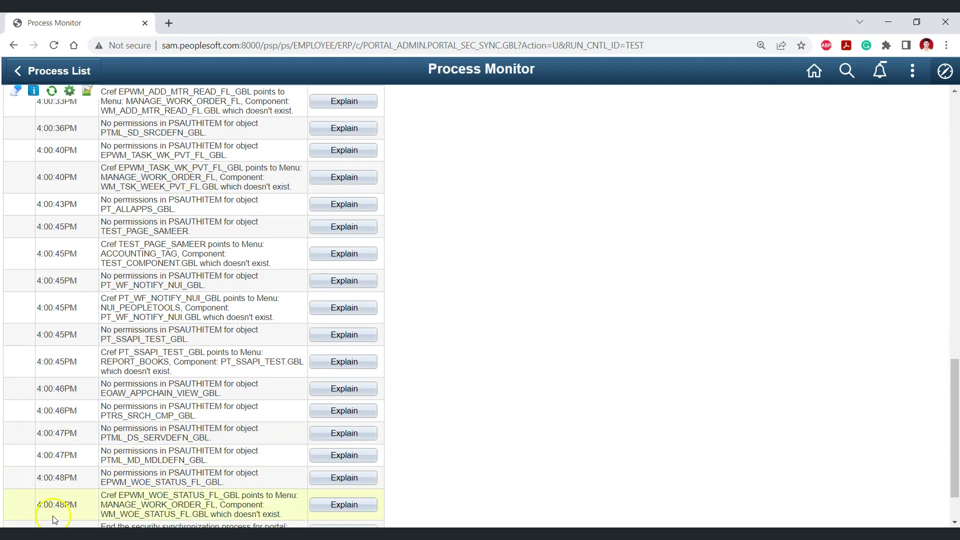
{"action": "left_click", "coordinate": [26, 518]}
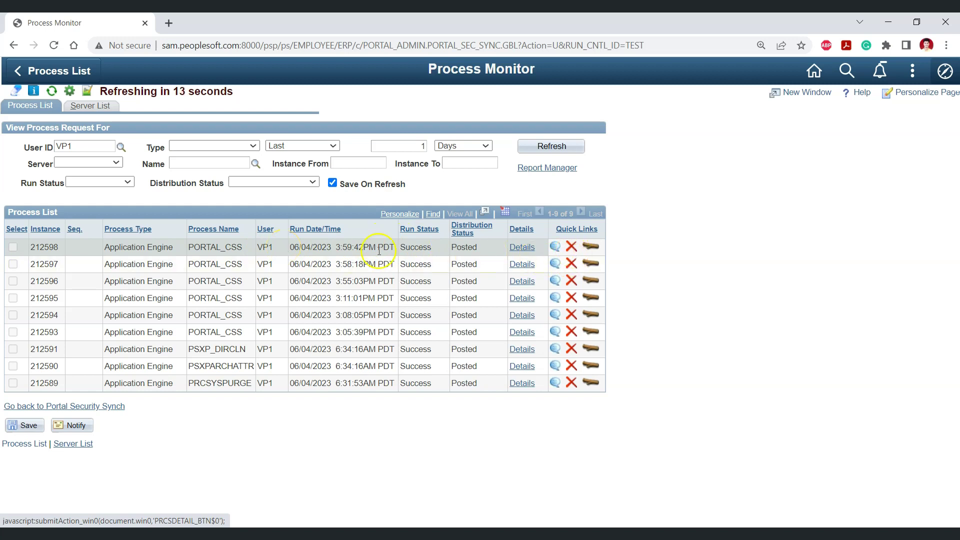
Delete PORTAL_CSS process instance 212598 through its quick links and check its run status in the process list
{"action": "left_click", "coordinate": [572, 247]}
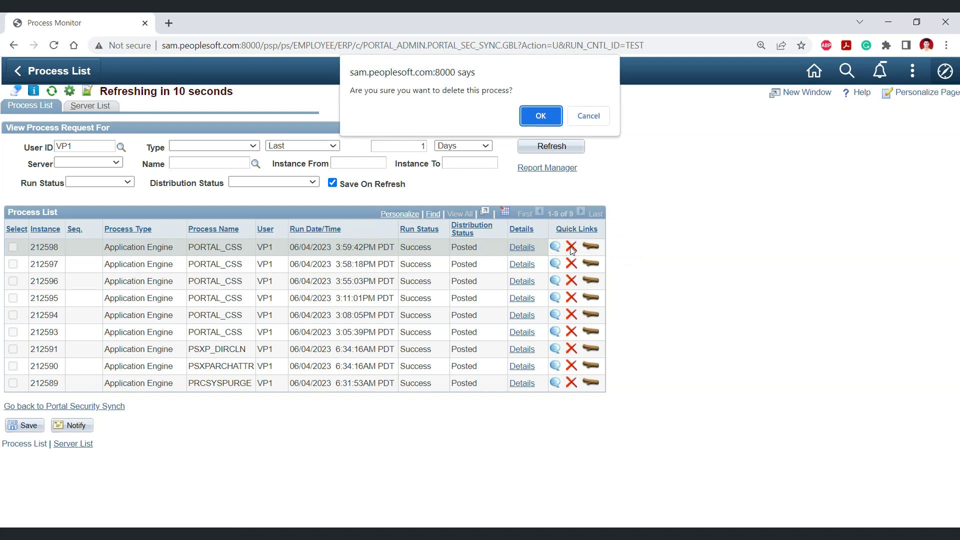
{"action": "left_click", "coordinate": [540, 116]}
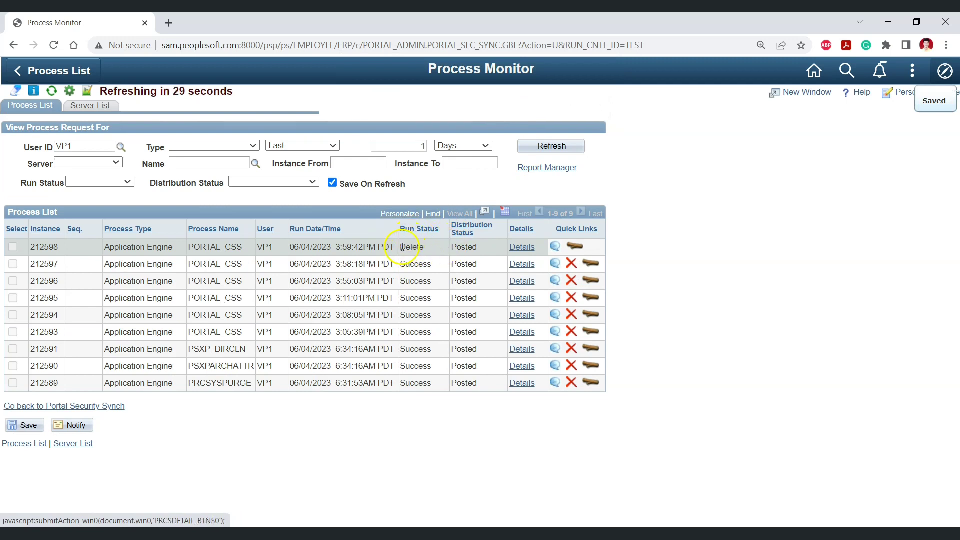
{"action": "left_click_drag", "start_coordinate": [402, 247], "coordinate": [427, 248]}
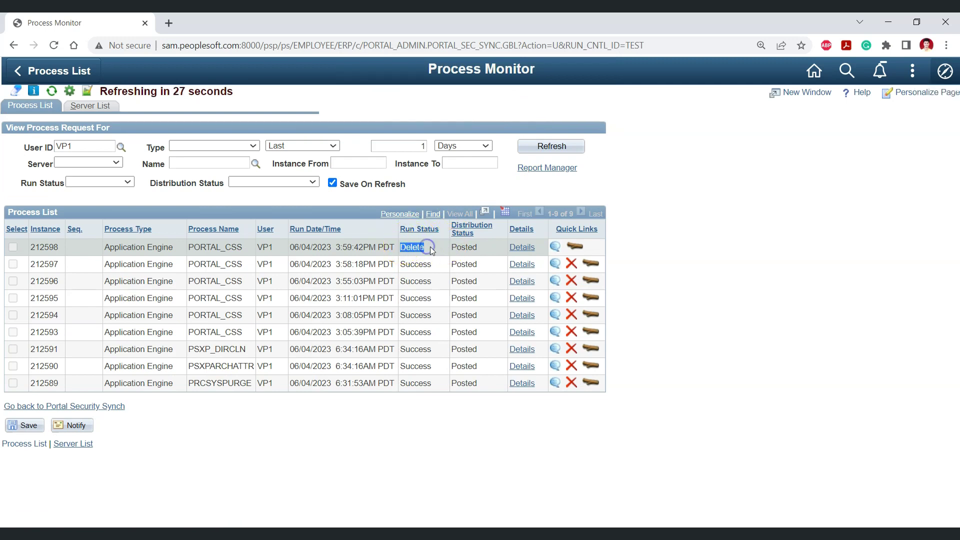
{"action": "left_click", "coordinate": [430, 248]}
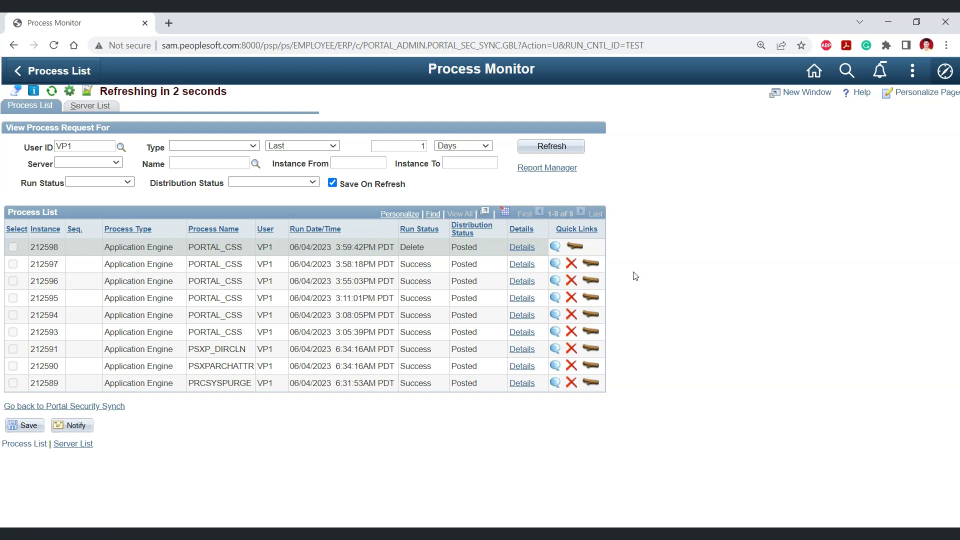
{"action": "left_click", "coordinate": [597, 264]}
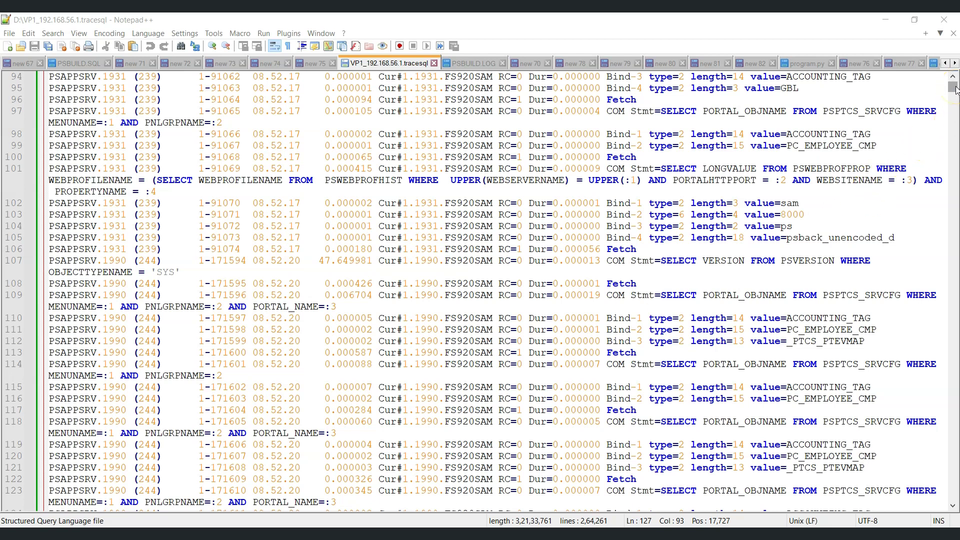
Look through VP1_192.168.56.1.tracesql in Notepad++ and select the file's entire contents for copying
{"action": "left_click_drag", "start_coordinate": [956, 90], "coordinate": [952, 490]}
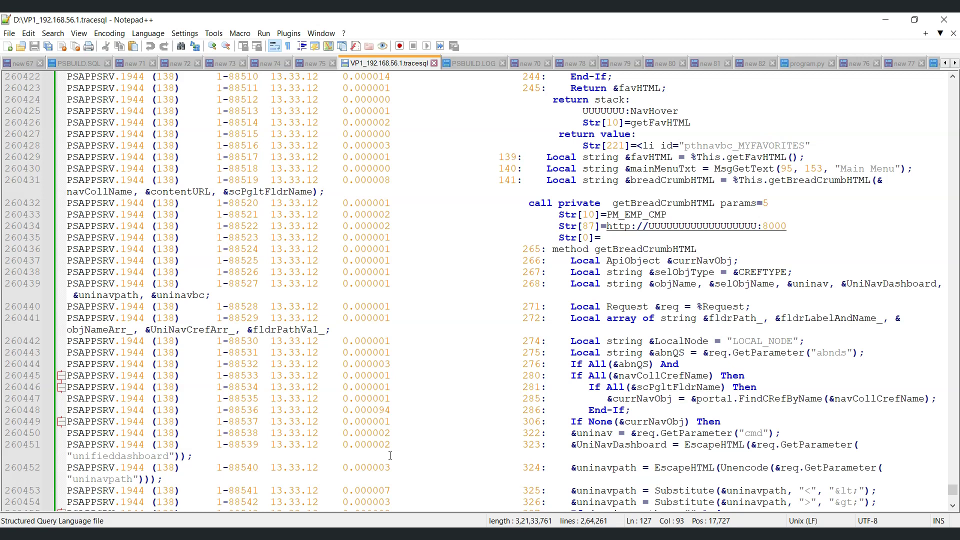
{"action": "left_click", "coordinate": [419, 317]}
{"action": "key", "text": "ctrl+a"}
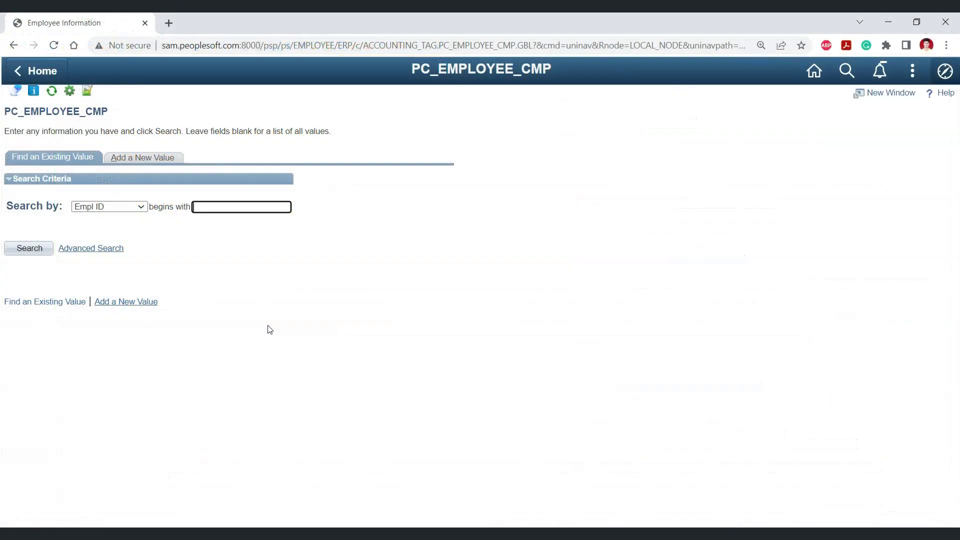
Open PSChrome's Log Analysis in Chrome, enlarge the input box and paste the copied trace log into it
{"action": "left_click", "coordinate": [70, 93]}
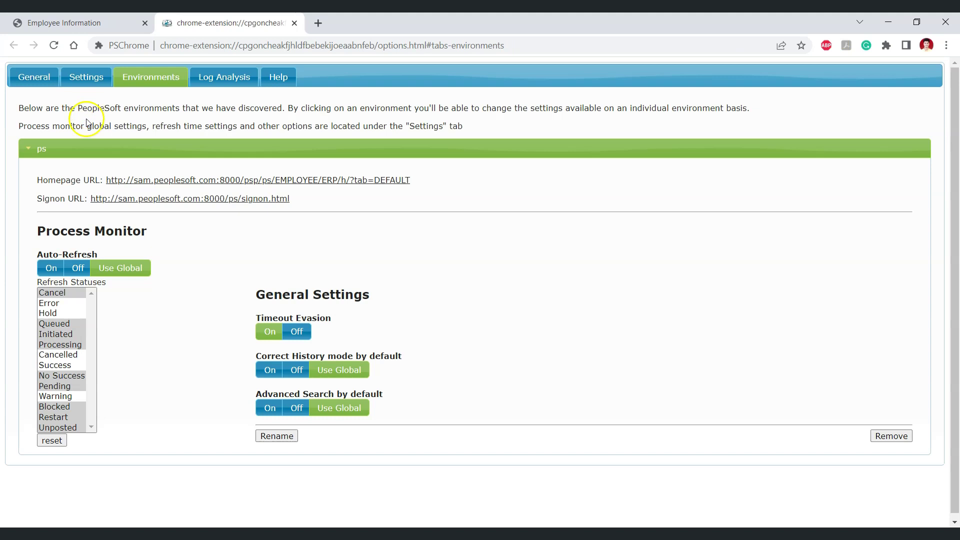
{"action": "left_click", "coordinate": [230, 84]}
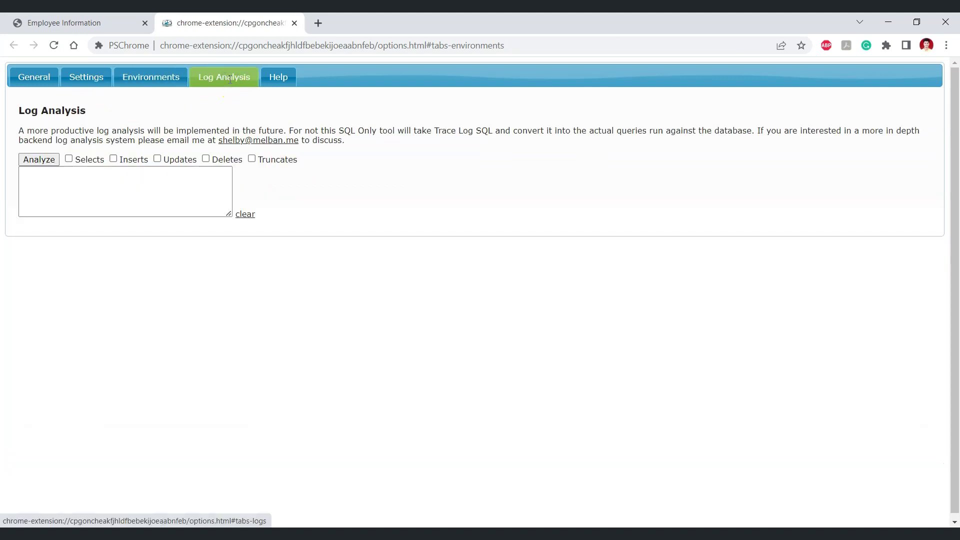
{"action": "left_click_drag", "start_coordinate": [229, 214], "coordinate": [906, 500]}
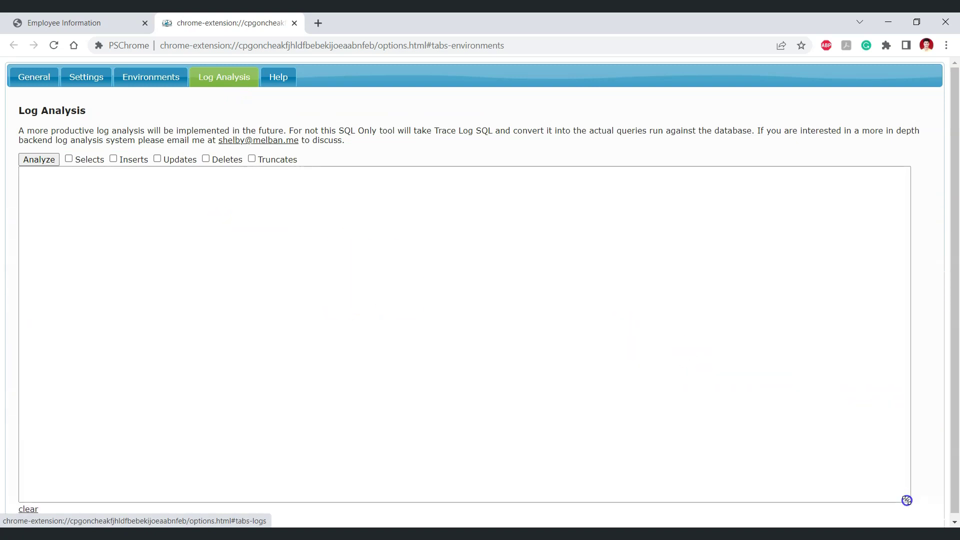
{"action": "left_click", "coordinate": [274, 219]}
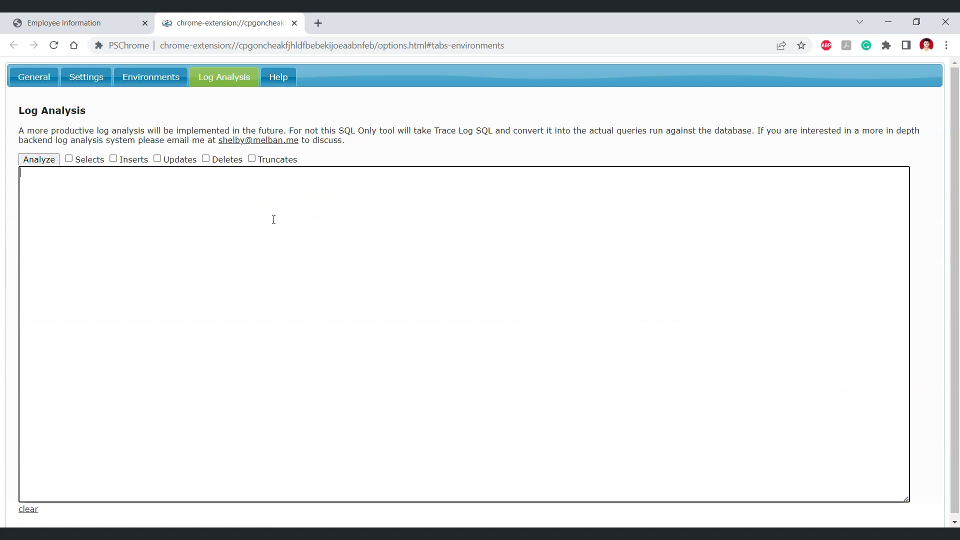
{"action": "left_click", "coordinate": [307, 212]}
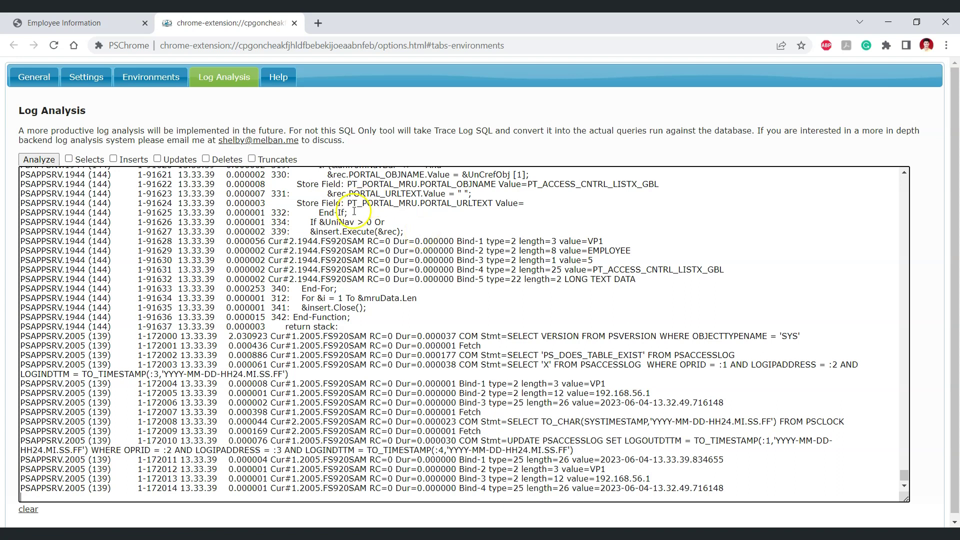
Analyze the pasted trace log for Selects only
{"action": "left_click", "coordinate": [301, 129]}
{"action": "left_click", "coordinate": [69, 159]}
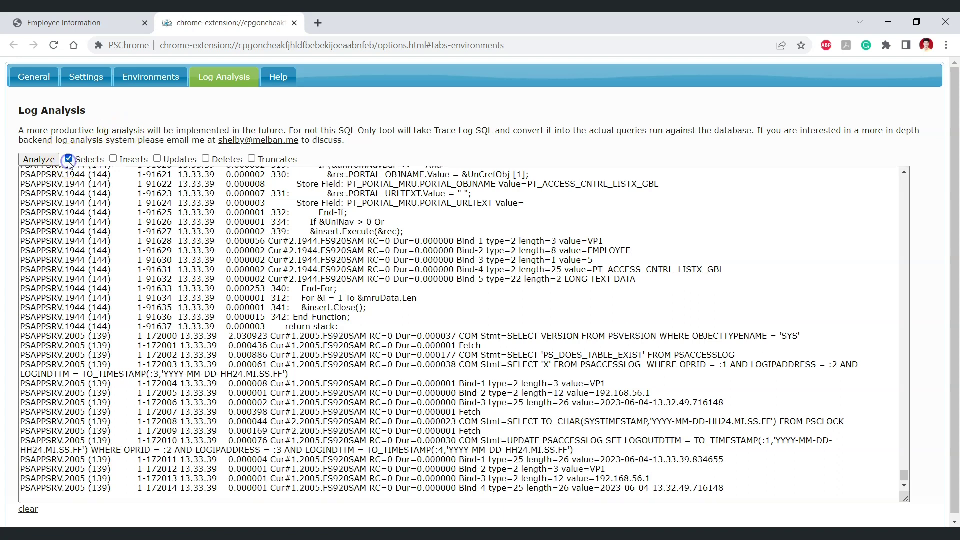
{"action": "left_click", "coordinate": [39, 160]}
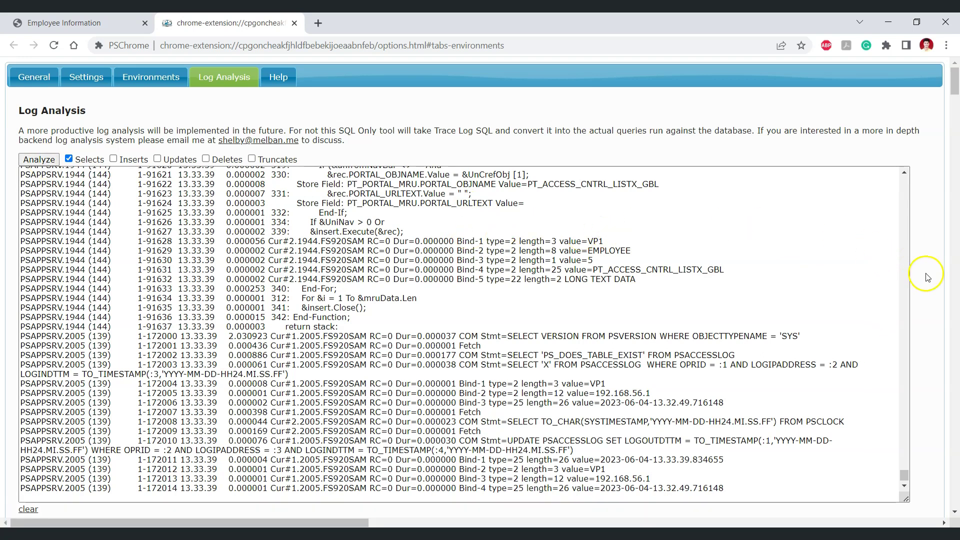
Examine the extracted SELECT statements and compare them with the raw trace log above them
{"action": "scroll", "coordinate": [930, 274], "scroll_direction": "down", "scroll_amount": 6}
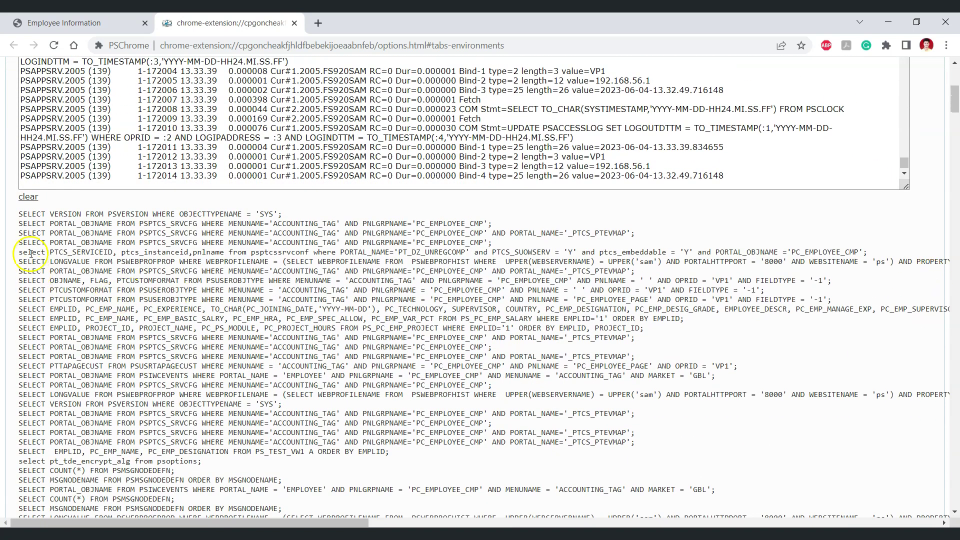
{"action": "scroll", "coordinate": [30, 235], "scroll_direction": "down", "scroll_amount": 4}
{"action": "scroll", "coordinate": [34, 236], "scroll_direction": "down", "scroll_amount": 3}
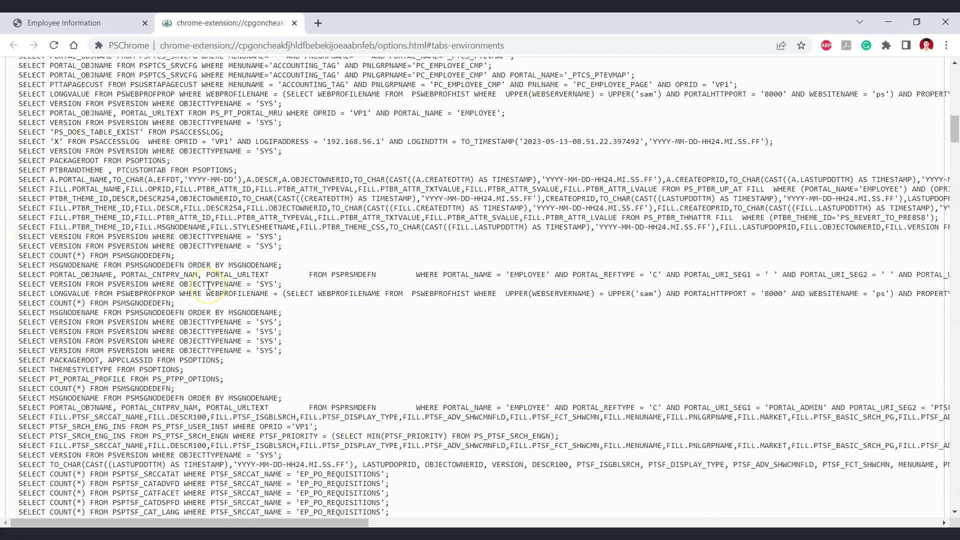
{"action": "scroll", "coordinate": [209, 286], "scroll_direction": "up", "scroll_amount": 15}
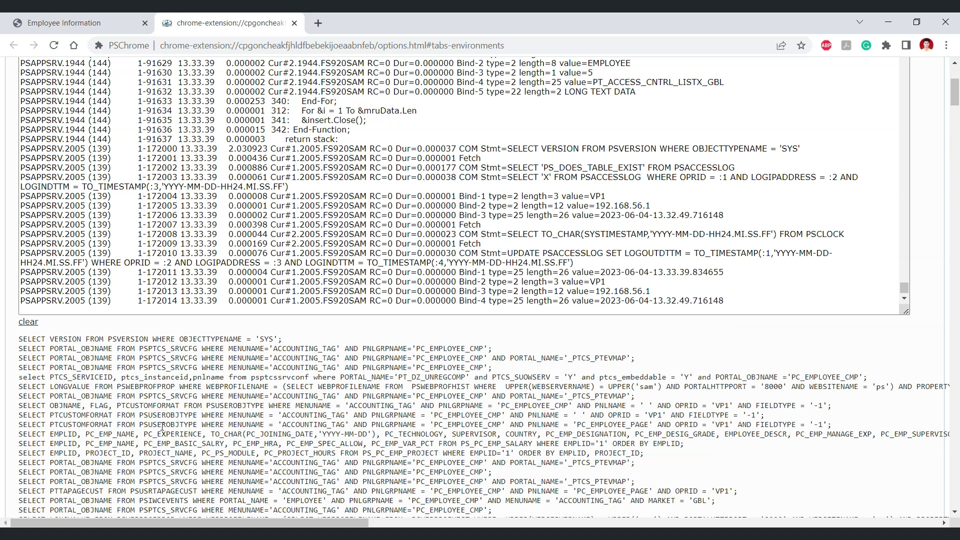
{"action": "scroll", "coordinate": [161, 426], "scroll_direction": "down", "scroll_amount": 3}
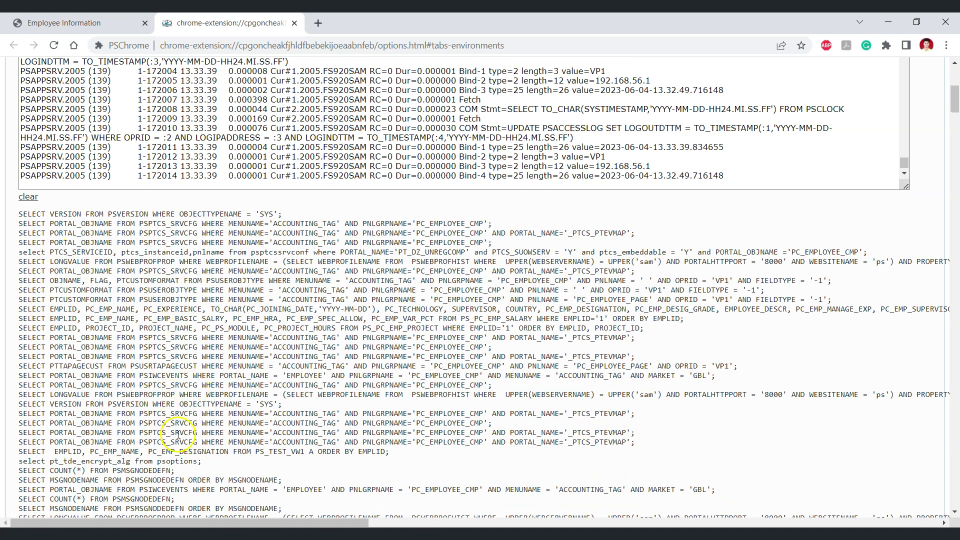
{"action": "scroll", "coordinate": [181, 436], "scroll_direction": "up", "scroll_amount": 5}
{"action": "scroll", "coordinate": [181, 435], "scroll_direction": "up", "scroll_amount": 5}
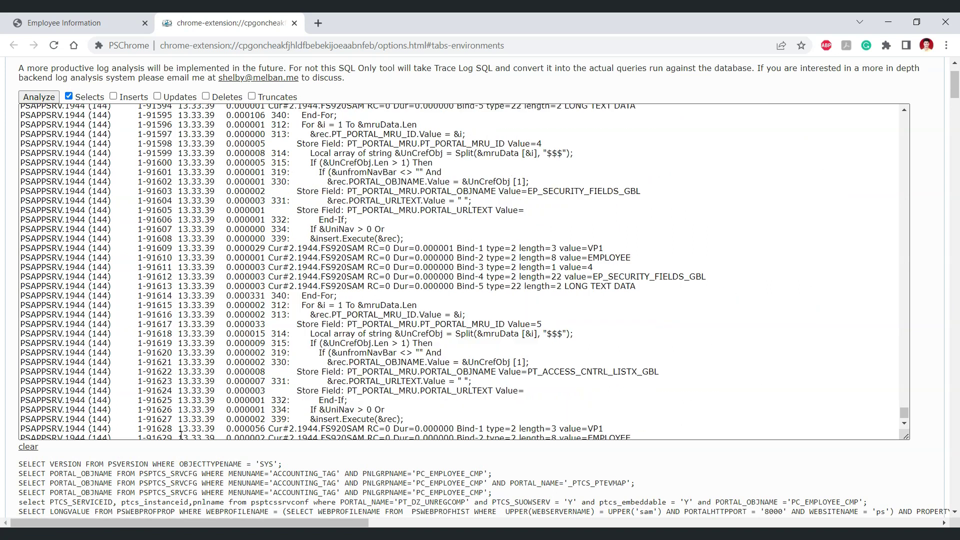
{"action": "scroll", "coordinate": [265, 311], "scroll_direction": "up", "scroll_amount": 4}
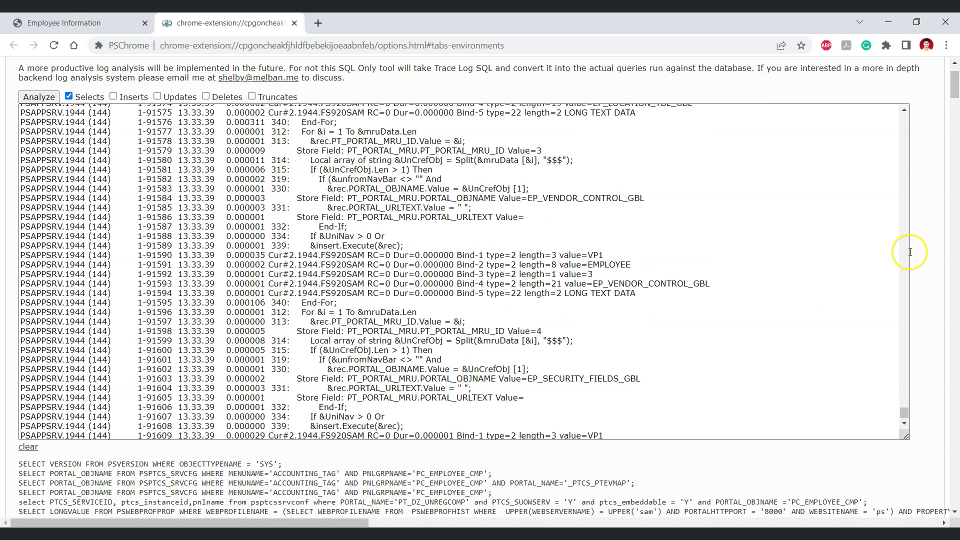
{"action": "scroll", "coordinate": [945, 231], "scroll_direction": "up", "scroll_amount": 2}
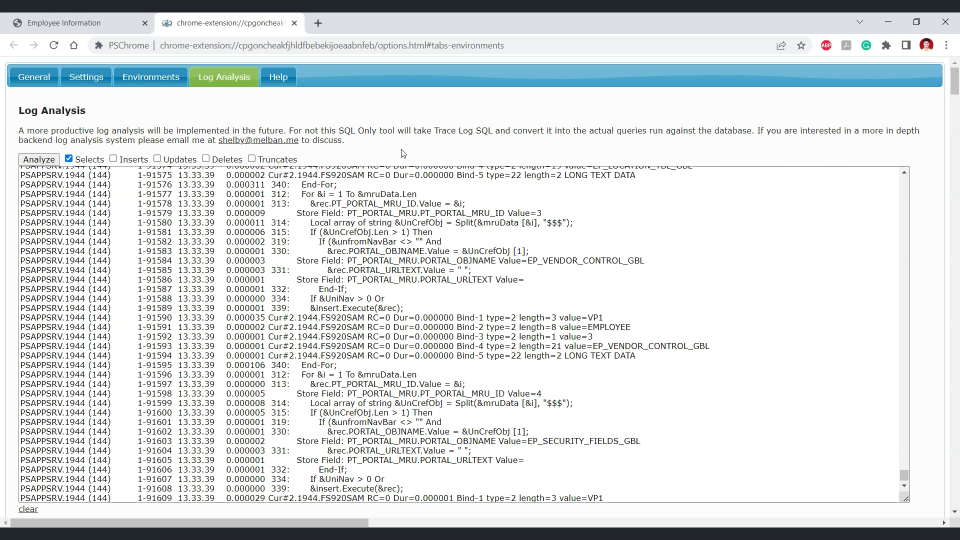
Rerun the log analysis with Inserts and Deletes instead of Selects and review the extracted statements
{"action": "left_click", "coordinate": [69, 158]}
{"action": "left_click", "coordinate": [113, 158]}
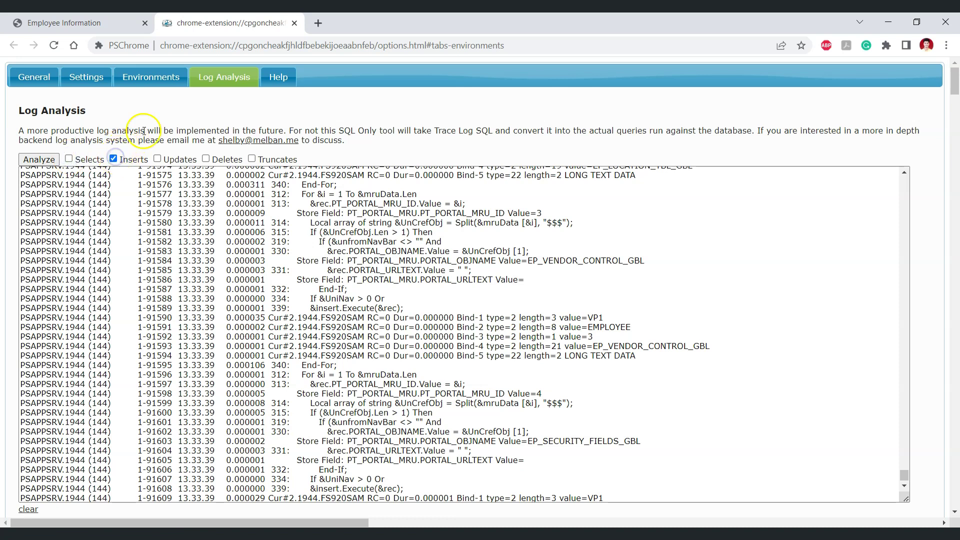
{"action": "left_click", "coordinate": [206, 158]}
{"action": "left_click", "coordinate": [215, 157]}
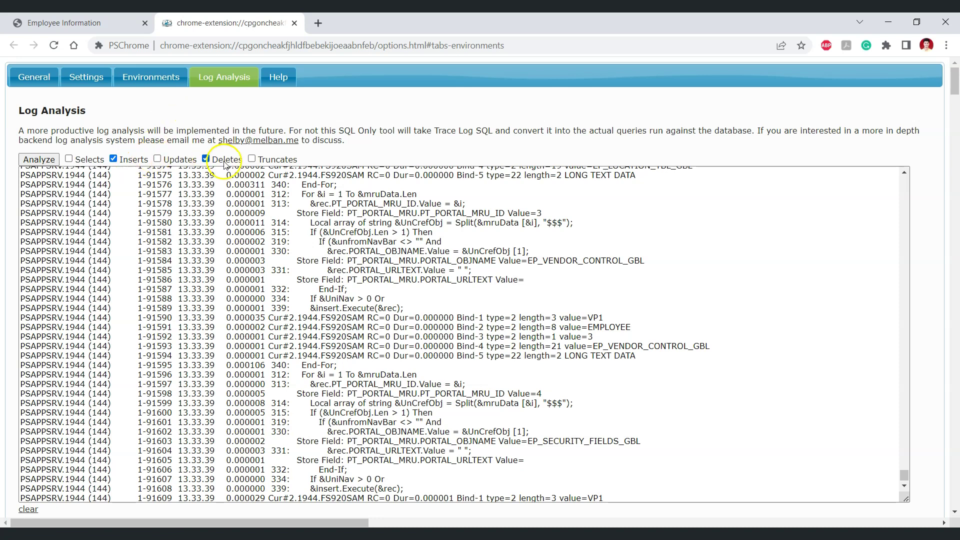
{"action": "left_click", "coordinate": [56, 159]}
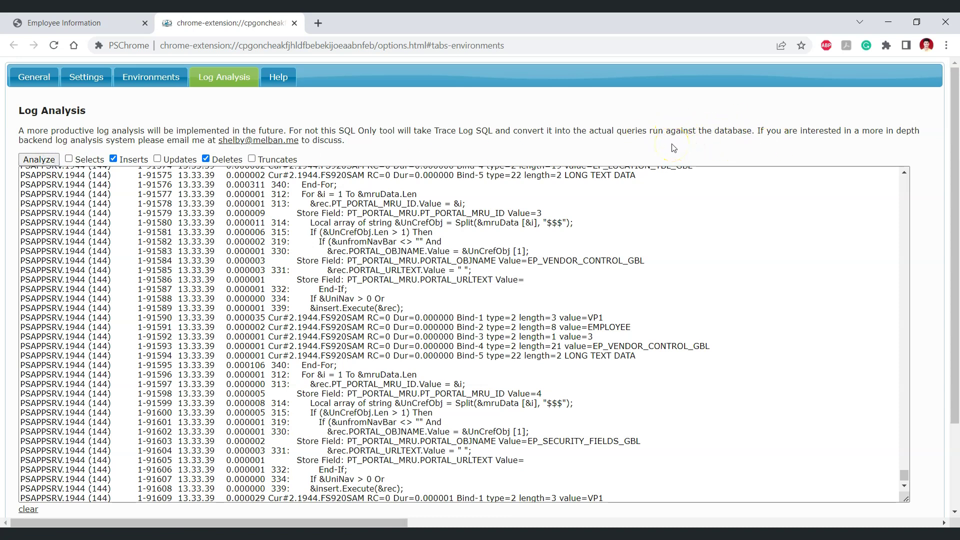
{"action": "scroll", "coordinate": [674, 148], "scroll_direction": "down", "scroll_amount": 2}
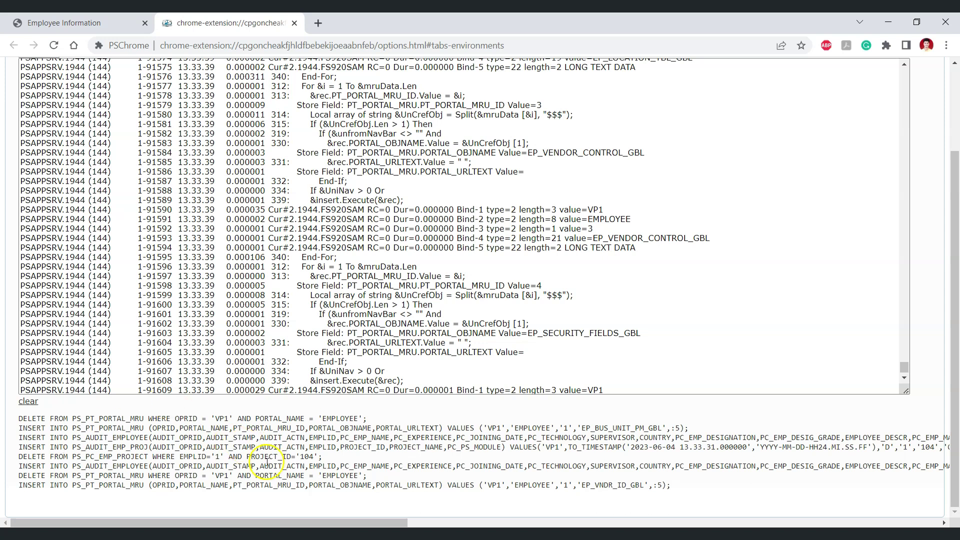
{"action": "scroll", "coordinate": [267, 462], "scroll_direction": "up", "scroll_amount": 2}
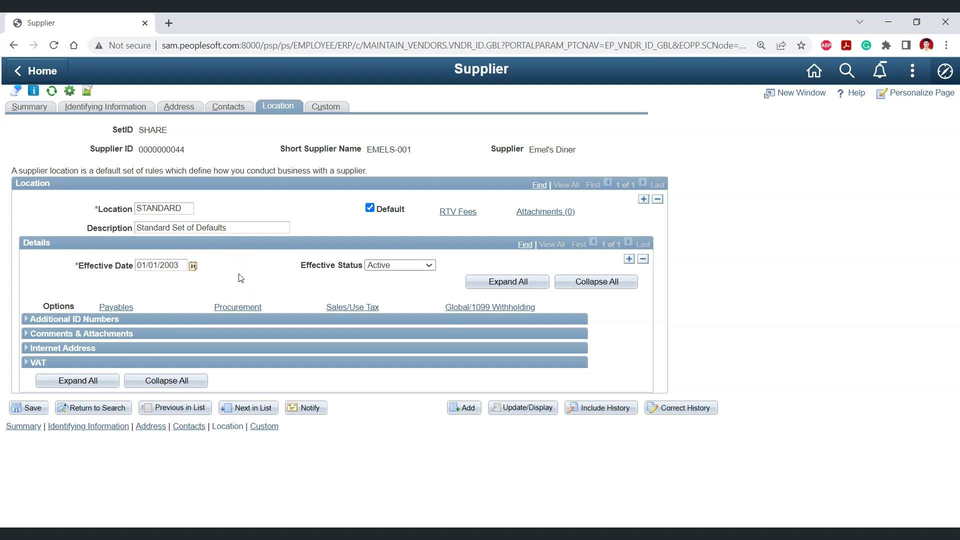
Try to set the Effective Status of the Emel's Diner STANDARD location to Inactive outside correction mode
{"action": "left_click", "coordinate": [409, 266]}
{"action": "left_click", "coordinate": [400, 299]}
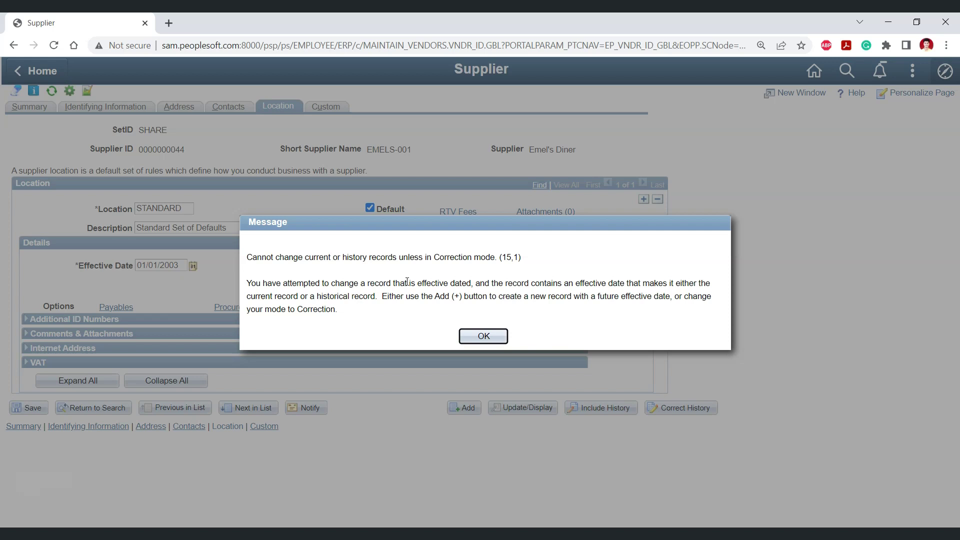
{"action": "left_click", "coordinate": [421, 330]}
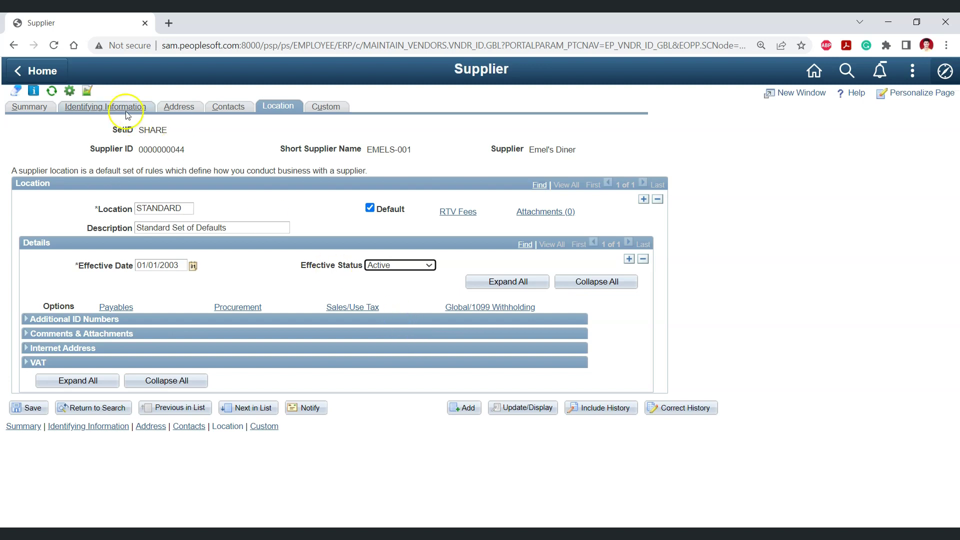
Turn on Correct History mode by default in PSChrome's global settings
{"action": "left_click", "coordinate": [69, 92]}
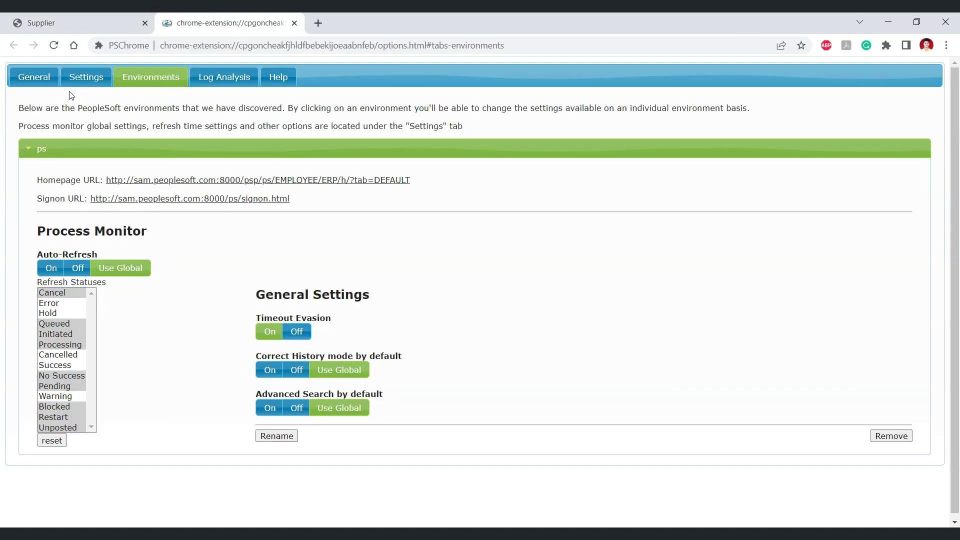
{"action": "left_click", "coordinate": [101, 86]}
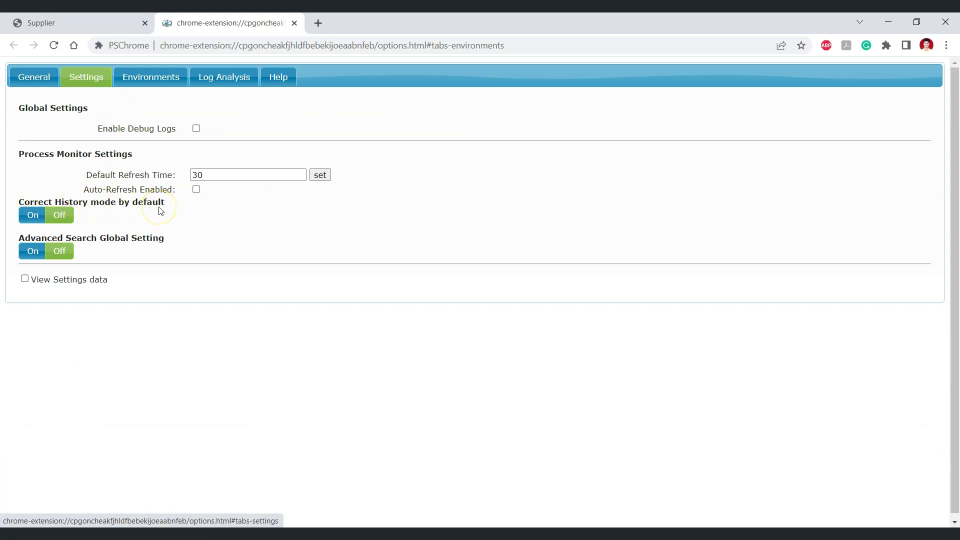
{"action": "left_click", "coordinate": [34, 216]}
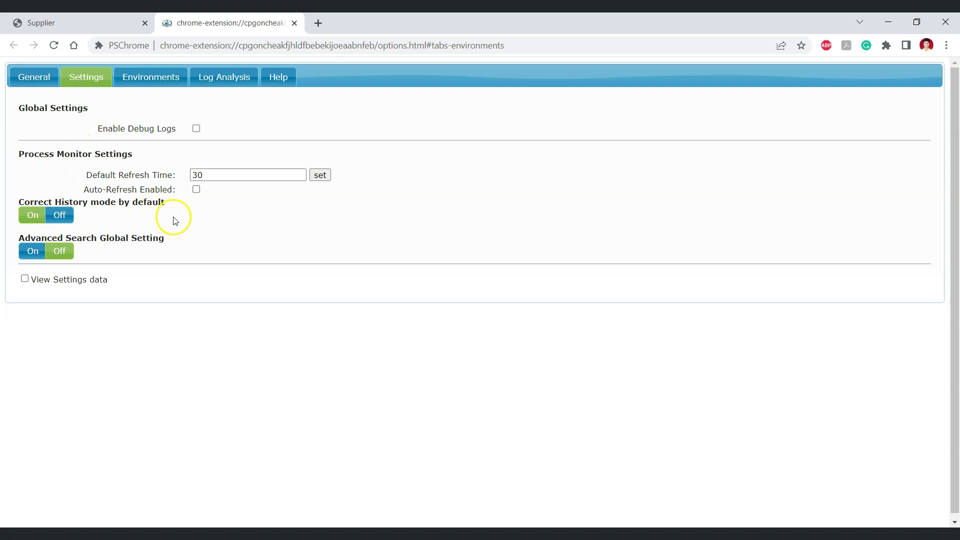
Reload the Supplier page and set the STANDARD location's Effective Status to Inactive
{"action": "left_click", "coordinate": [75, 23]}
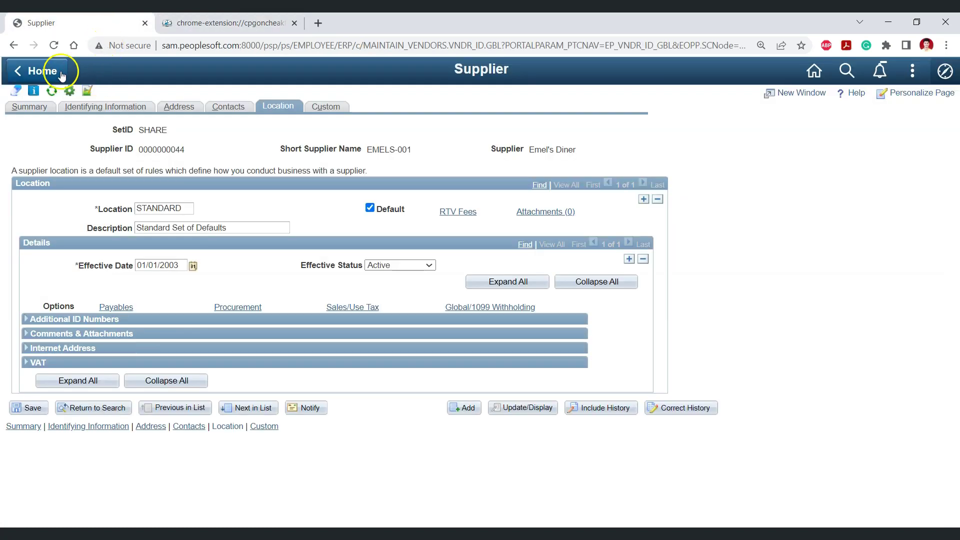
{"action": "left_click", "coordinate": [55, 46]}
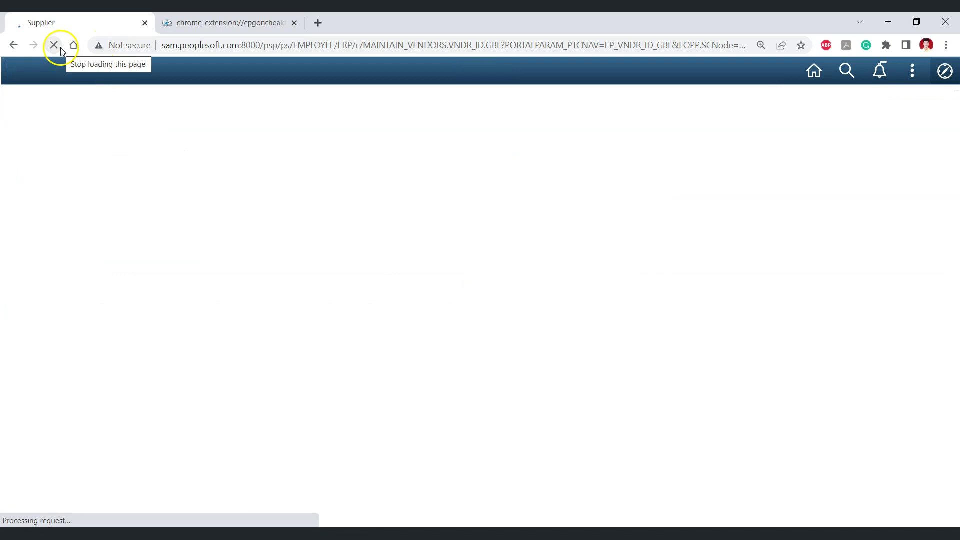
{"action": "left_click", "coordinate": [40, 339]}
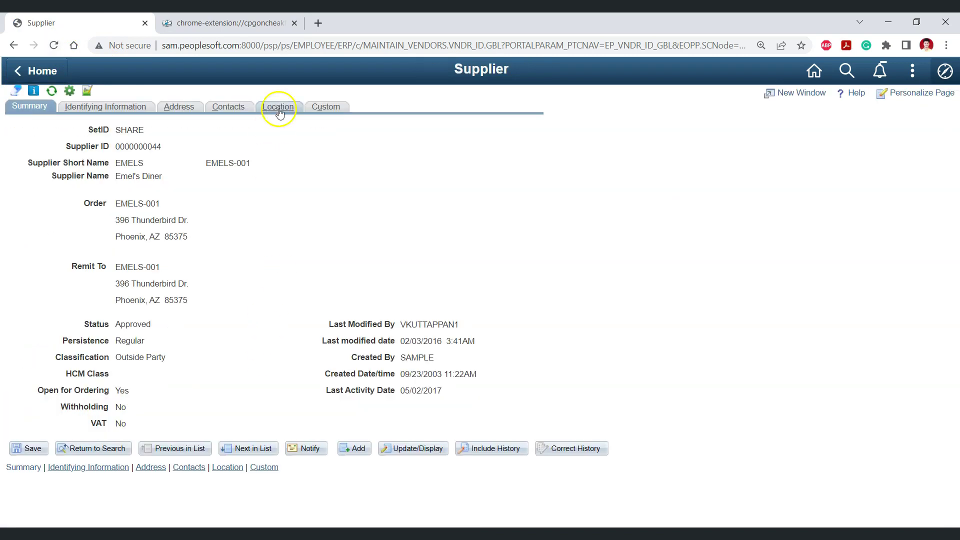
{"action": "left_click", "coordinate": [279, 107]}
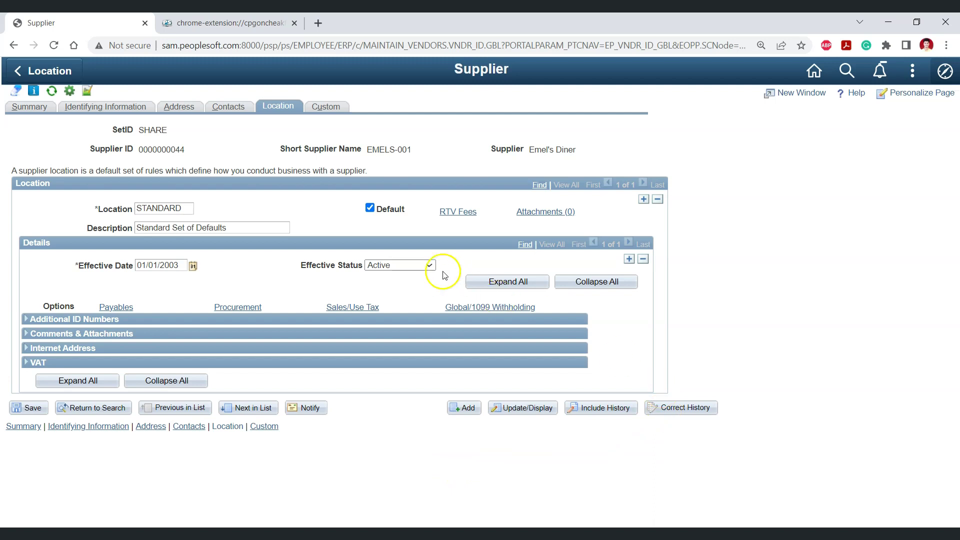
{"action": "left_click", "coordinate": [428, 265]}
{"action": "left_click", "coordinate": [402, 298]}
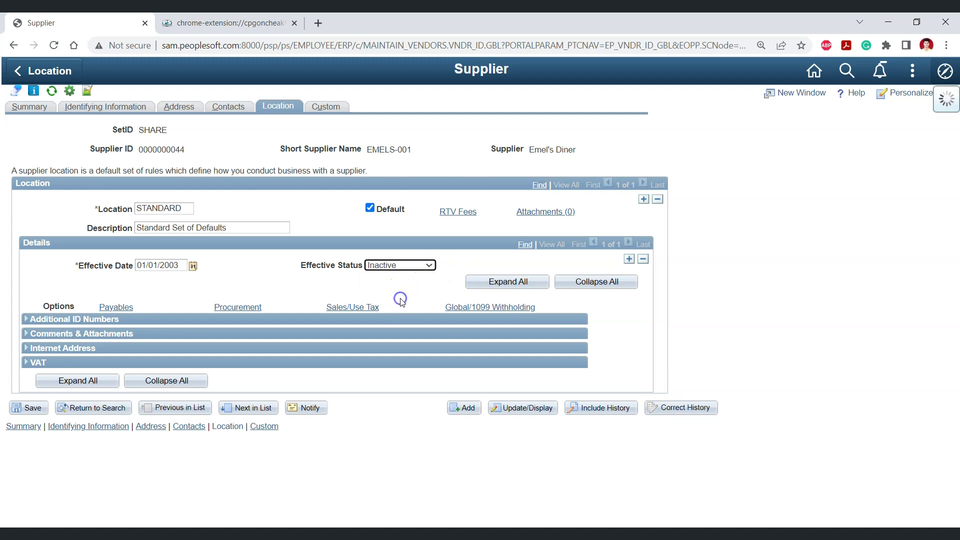
{"action": "left_click", "coordinate": [390, 410]}
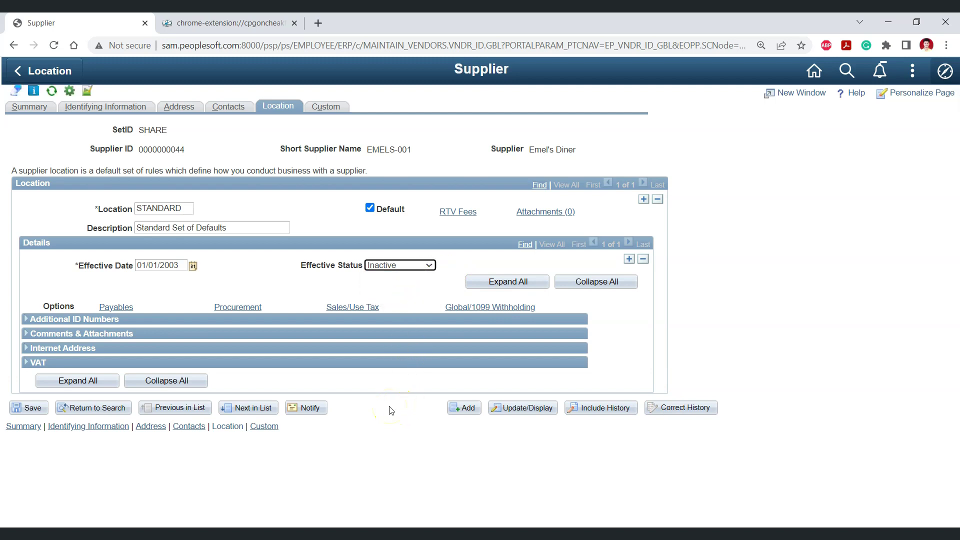